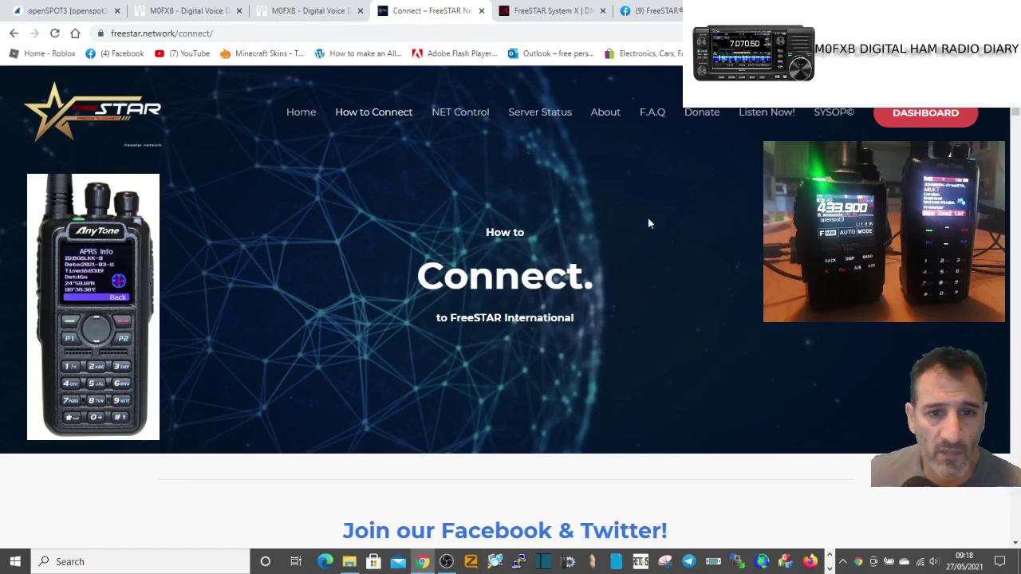
Step: Browse the current page, then switch to the FreeSTAR UK Facebook group and skim its posts
scroll(722, 263, "down", 3)
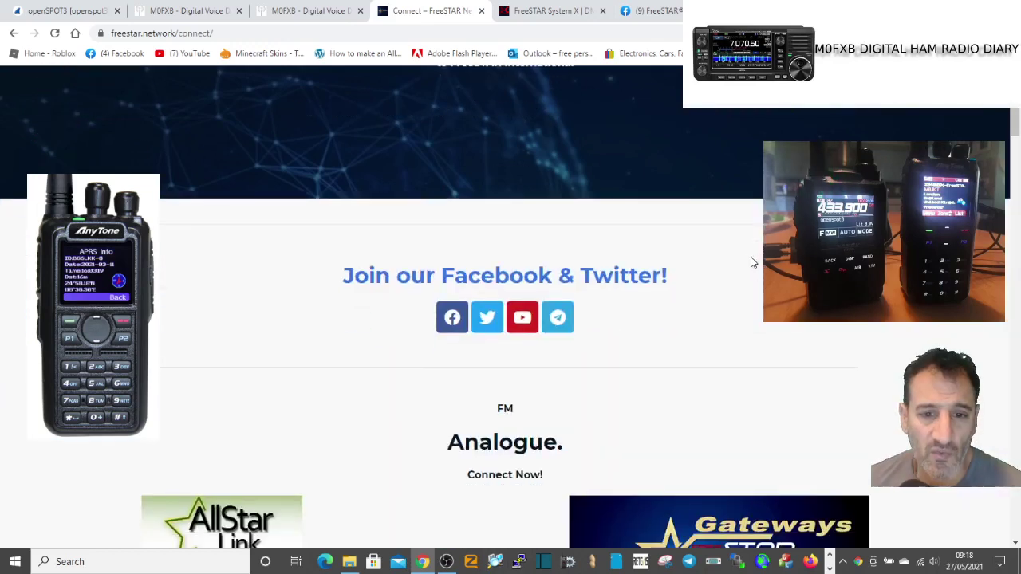
scroll(748, 256, "down", 4)
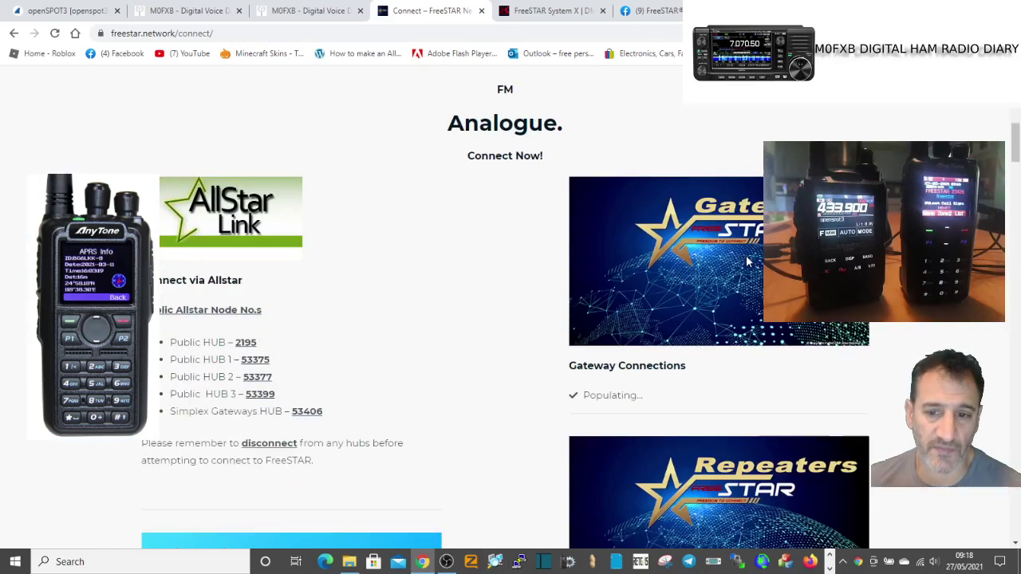
scroll(748, 256, "up", 8)
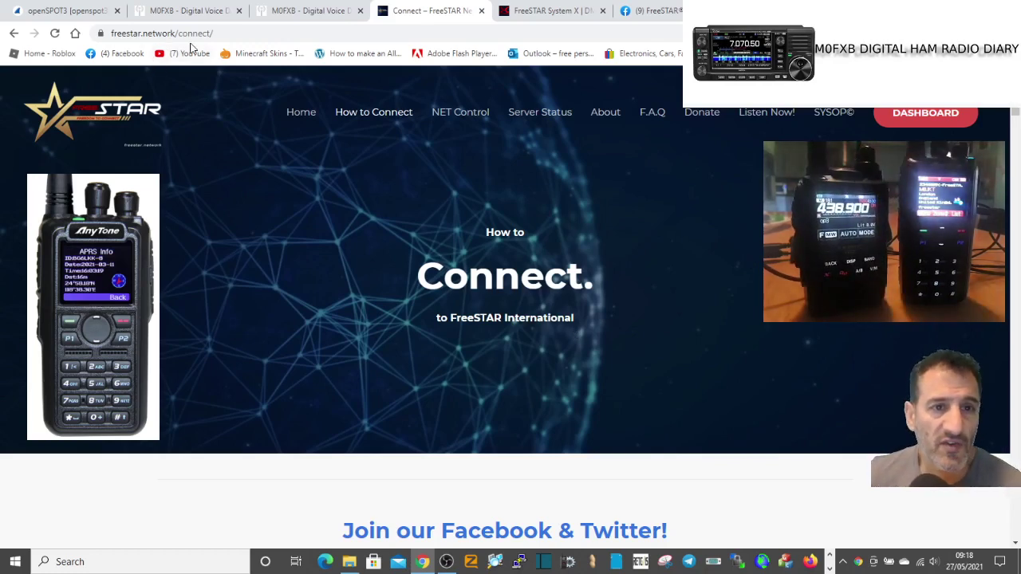
scroll(686, 243, "down", 2)
scroll(725, 242, "up", 2)
scroll(727, 244, "down", 2)
scroll(759, 224, "up", 2)
scroll(759, 225, "down", 3)
scroll(758, 230, "down", 4)
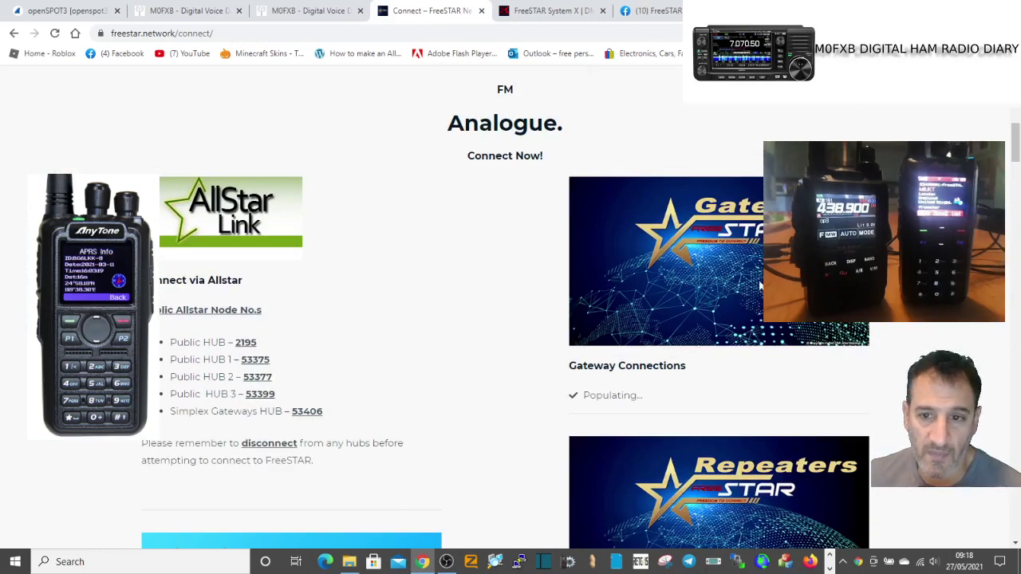
scroll(236, 388, "down", 2)
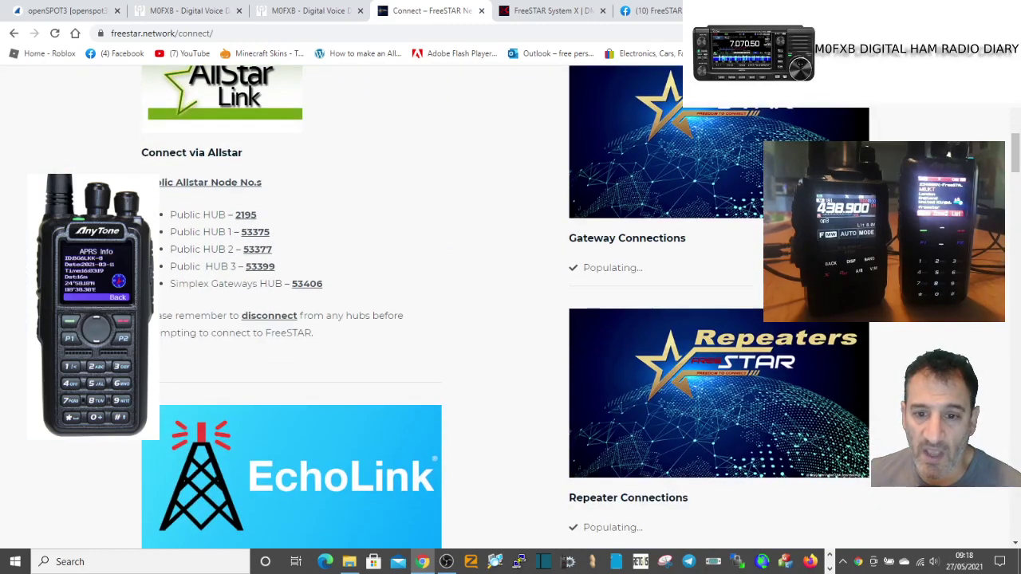
scroll(510, 307, "down", 3)
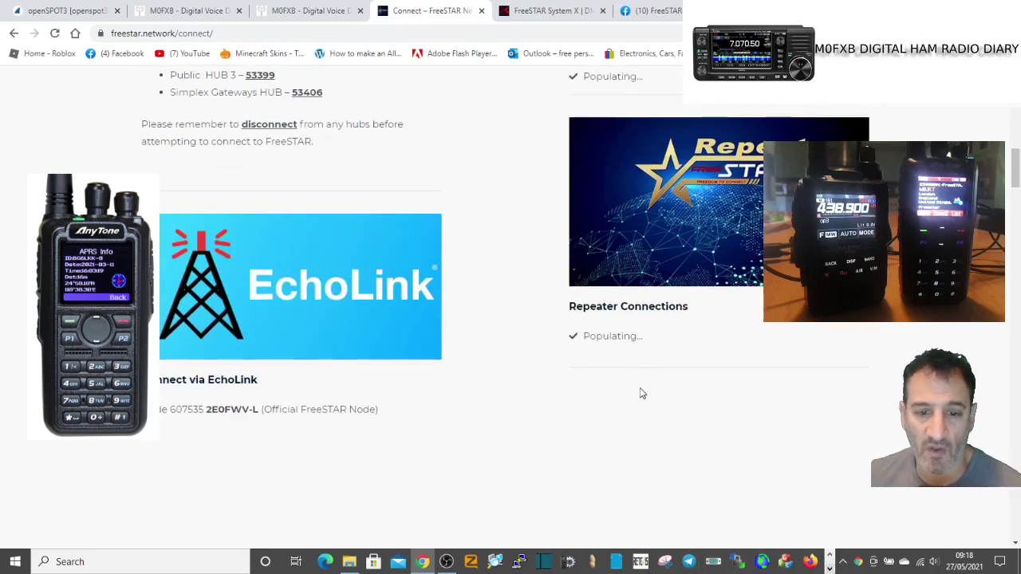
scroll(636, 390, "down", 4)
scroll(638, 382, "down", 13)
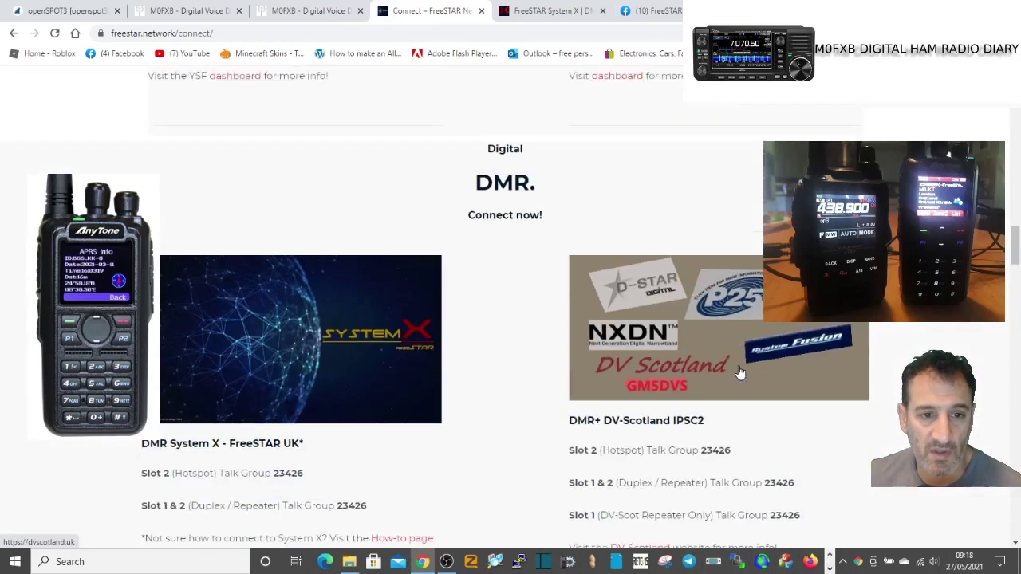
scroll(748, 369, "down", 4)
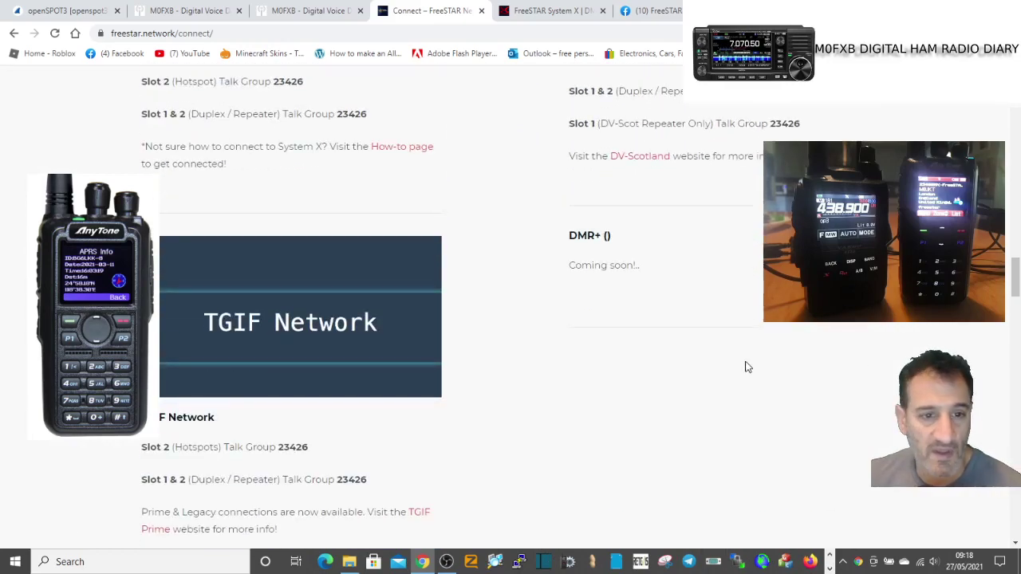
scroll(748, 366, "down", 12)
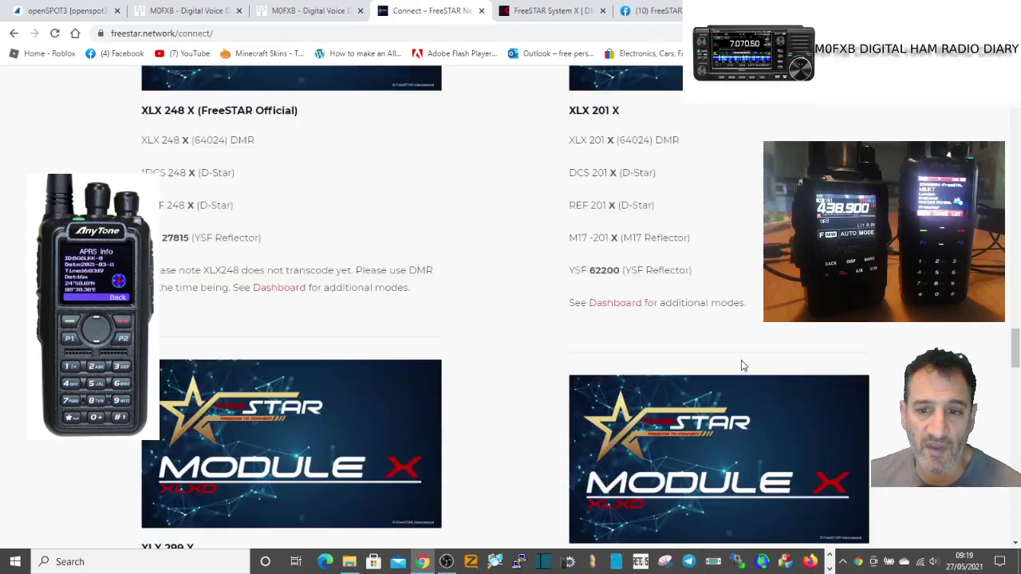
scroll(740, 363, "down", 10)
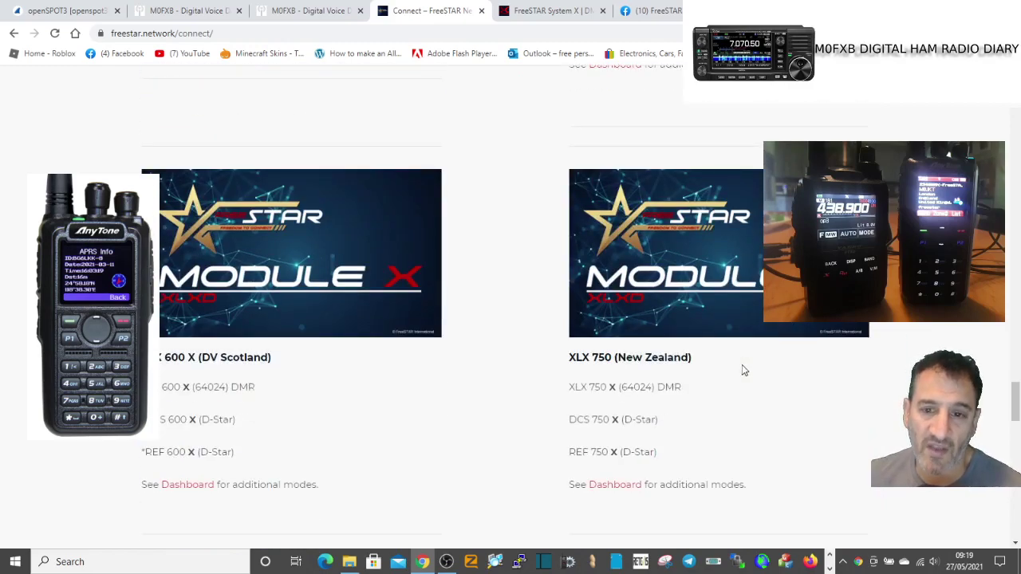
scroll(742, 370, "down", 12)
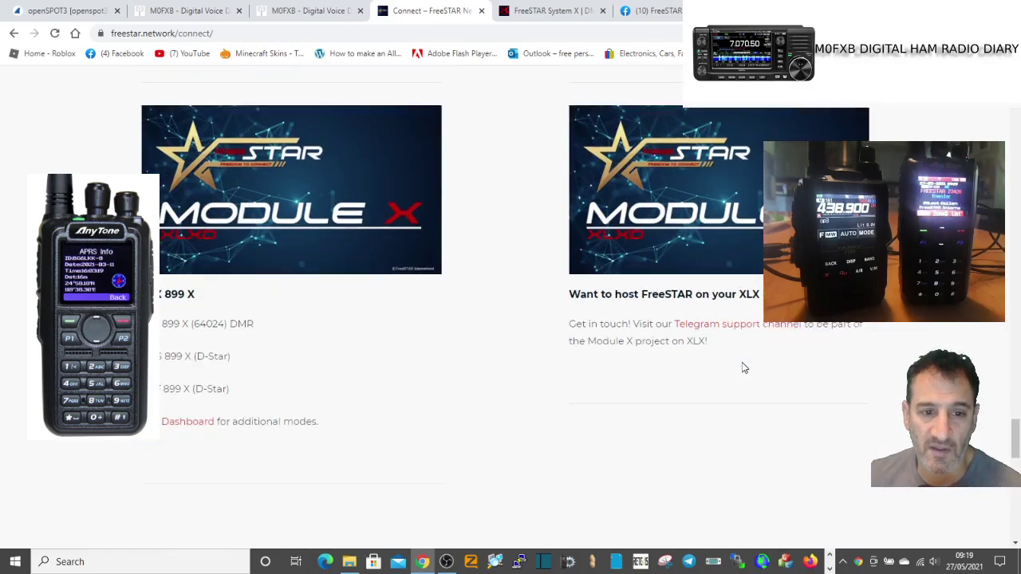
scroll(742, 368, "down", 5)
scroll(742, 369, "up", 3)
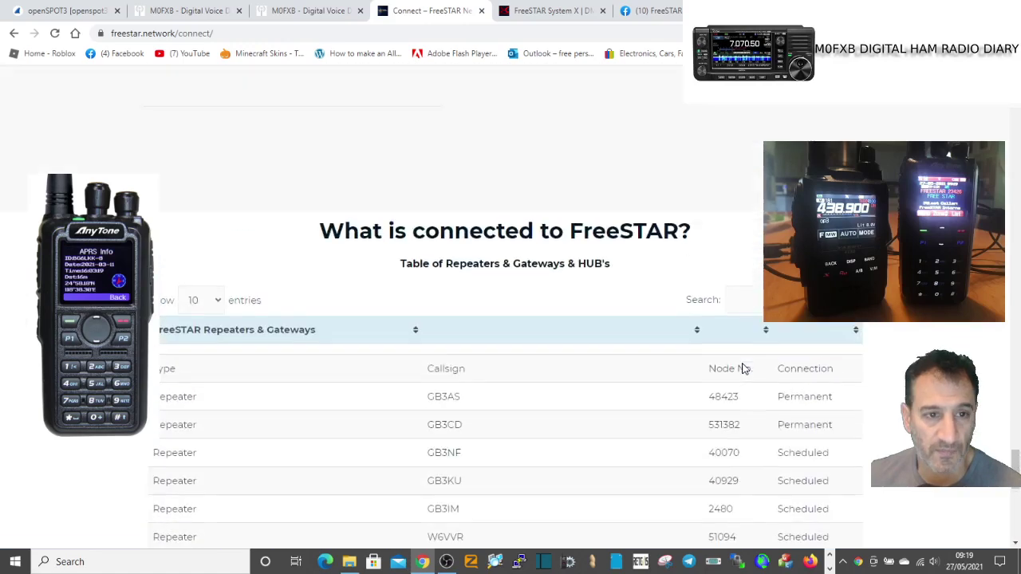
scroll(394, 299, "down", 3)
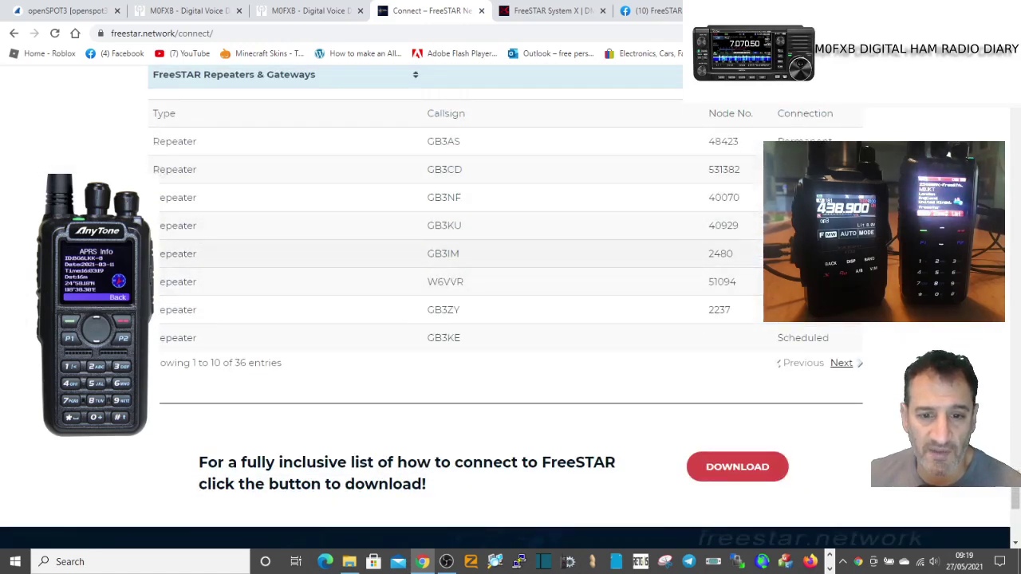
scroll(511, 303, "down", 2)
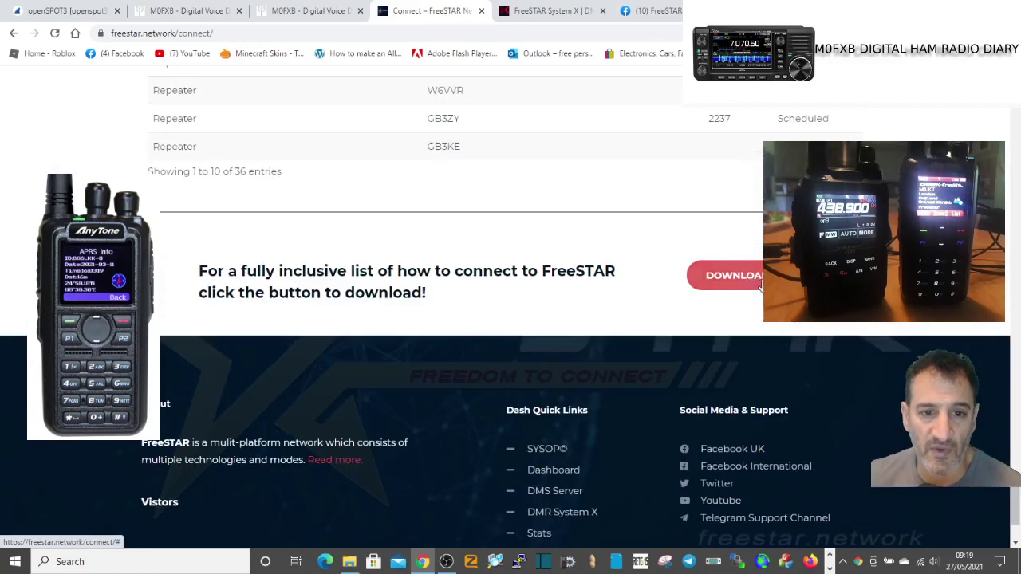
scroll(732, 281, "up", 15)
scroll(749, 257, "up", 20)
scroll(746, 260, "up", 5)
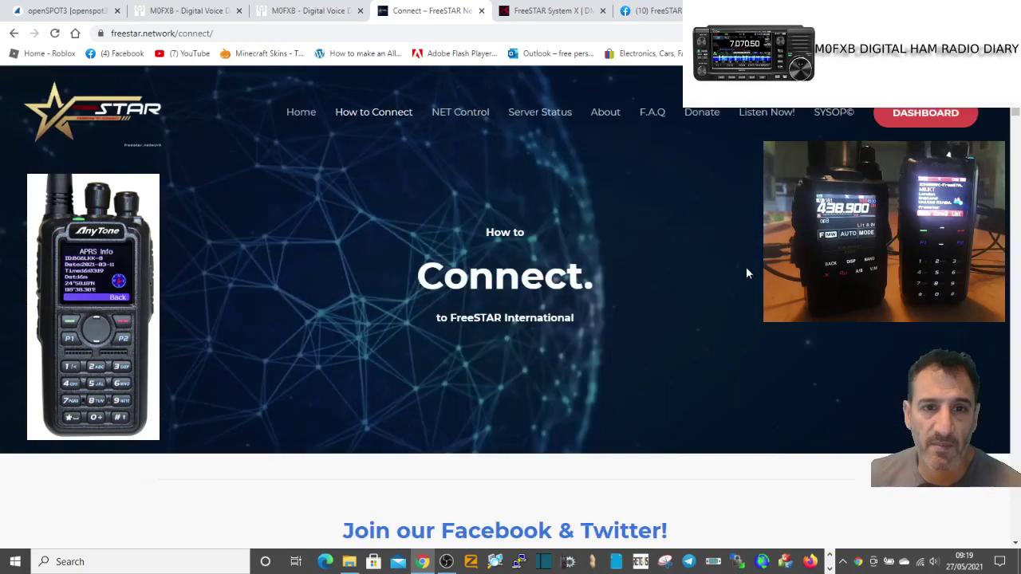
left_click(659, 11)
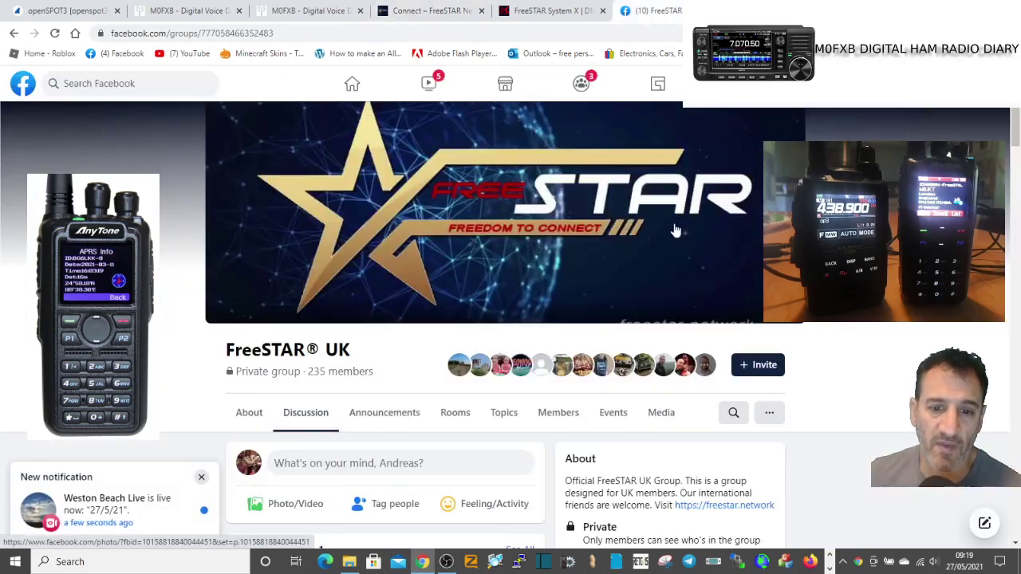
scroll(674, 232, "down", 3)
scroll(677, 231, "up", 3)
scroll(676, 231, "down", 3)
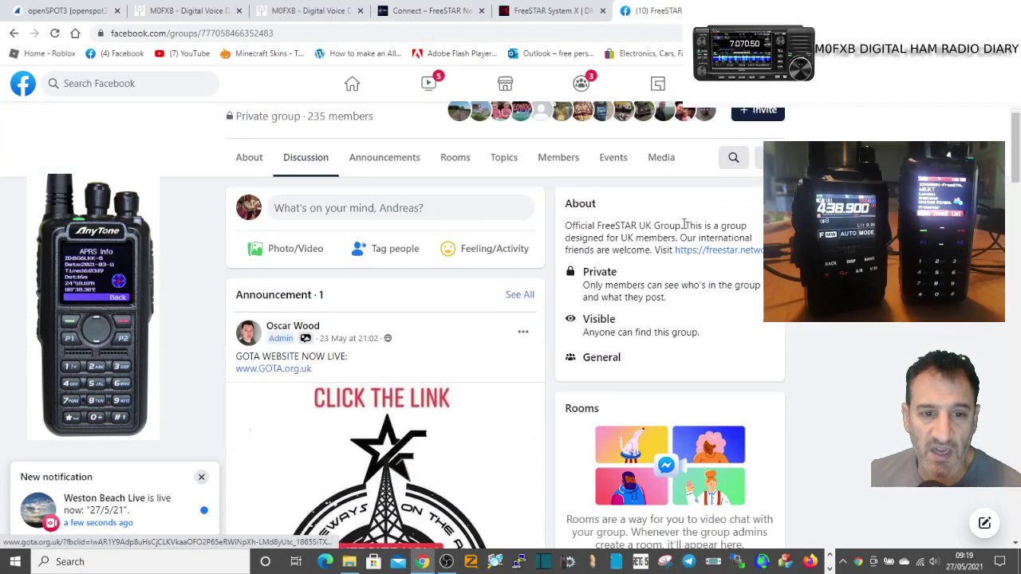
scroll(683, 224, "down", 2)
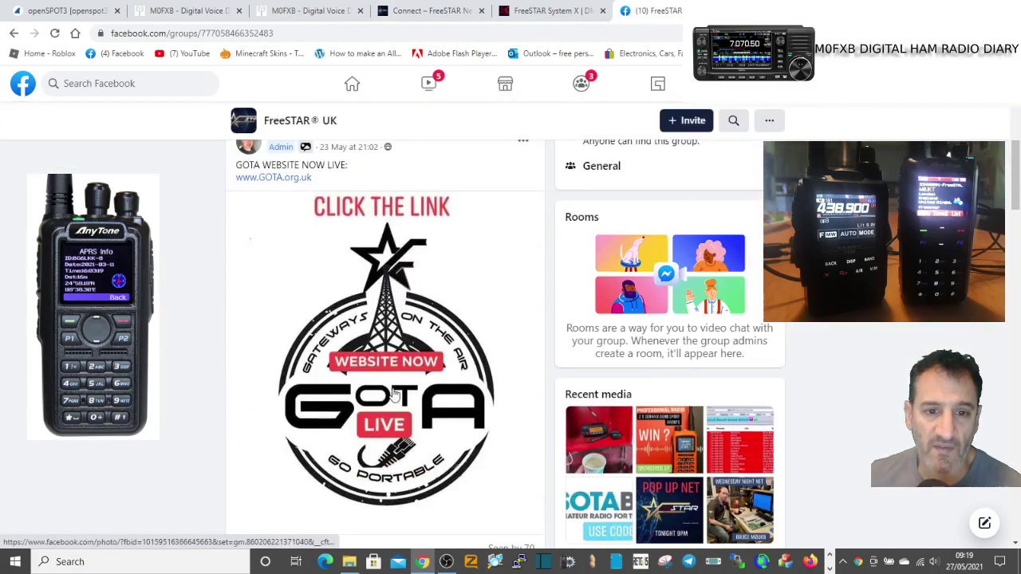
scroll(501, 390, "up", 5)
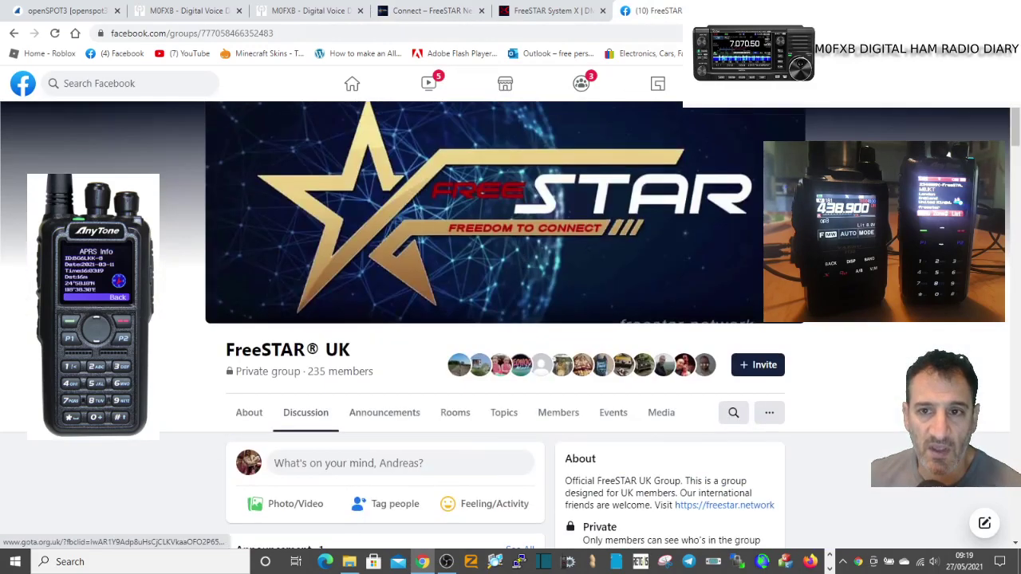
Step: Read the GOTA 'Go Portable' website from the group announcement, then return to the FreeSTAR UK group
left_click(722, 243)
scroll(182, 172, "down", 2)
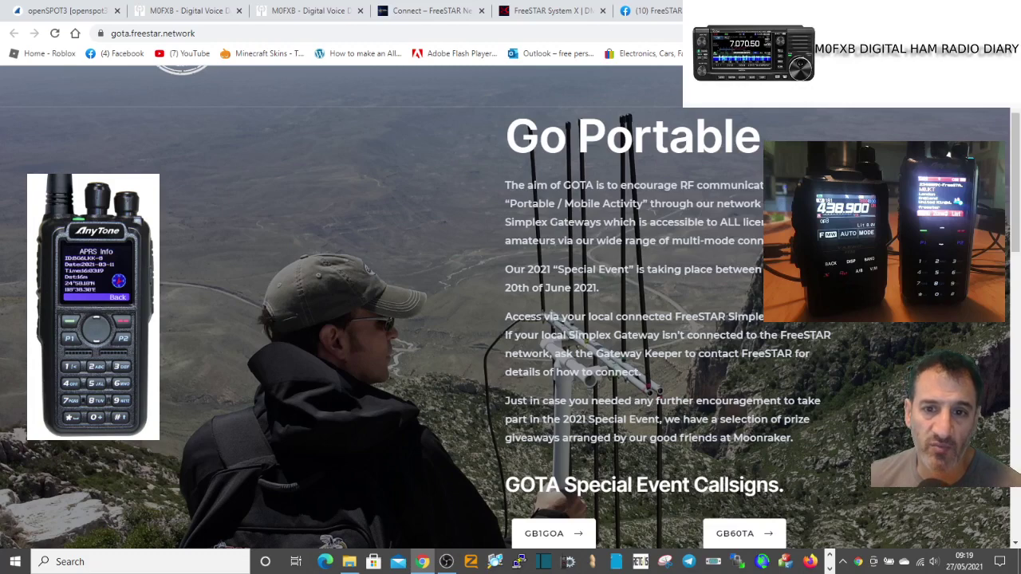
scroll(510, 306, "down", 3)
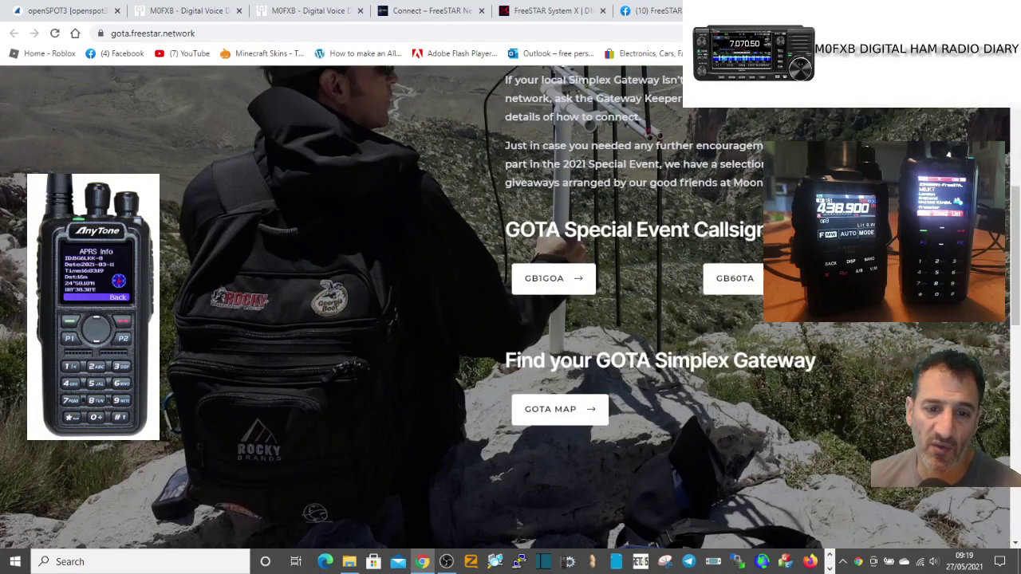
scroll(182, 172, "up", 5)
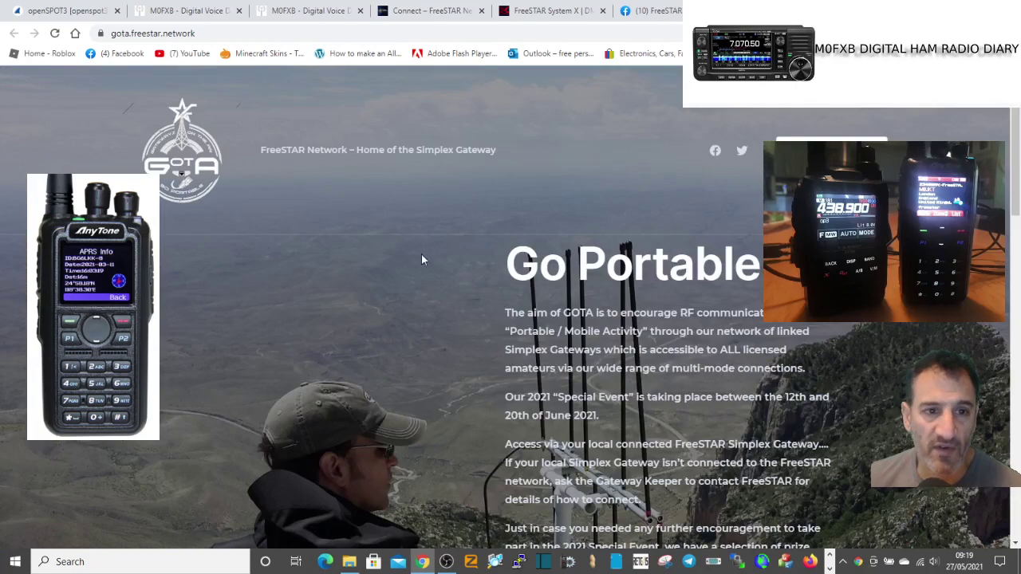
scroll(760, 288, "down", 5)
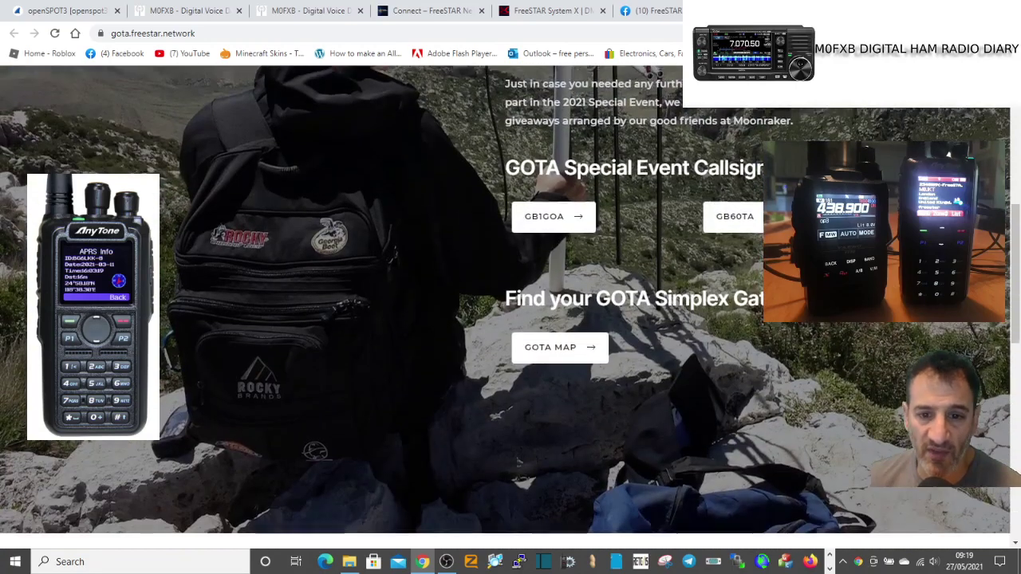
scroll(517, 461, "up", 5)
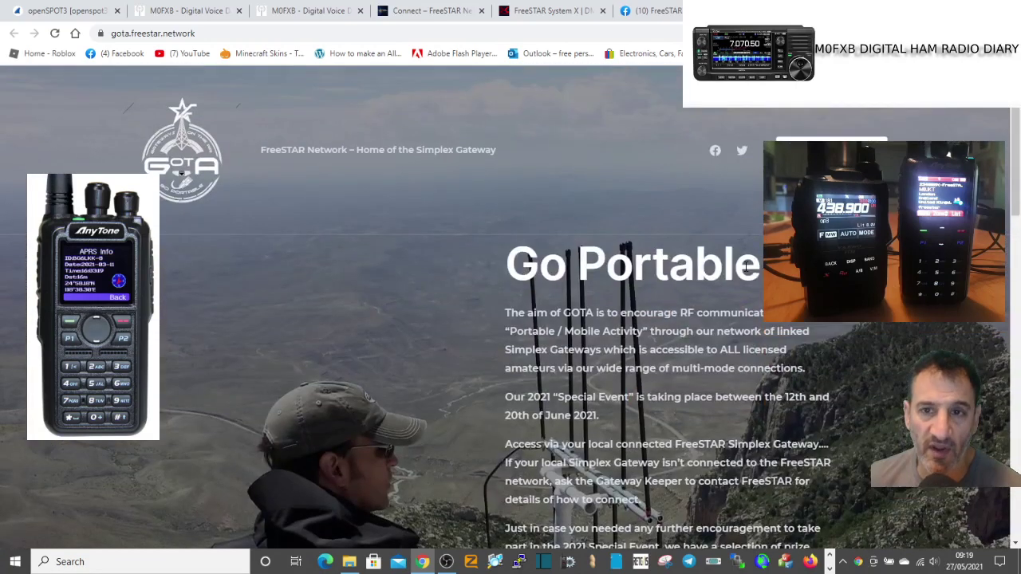
left_click(654, 11)
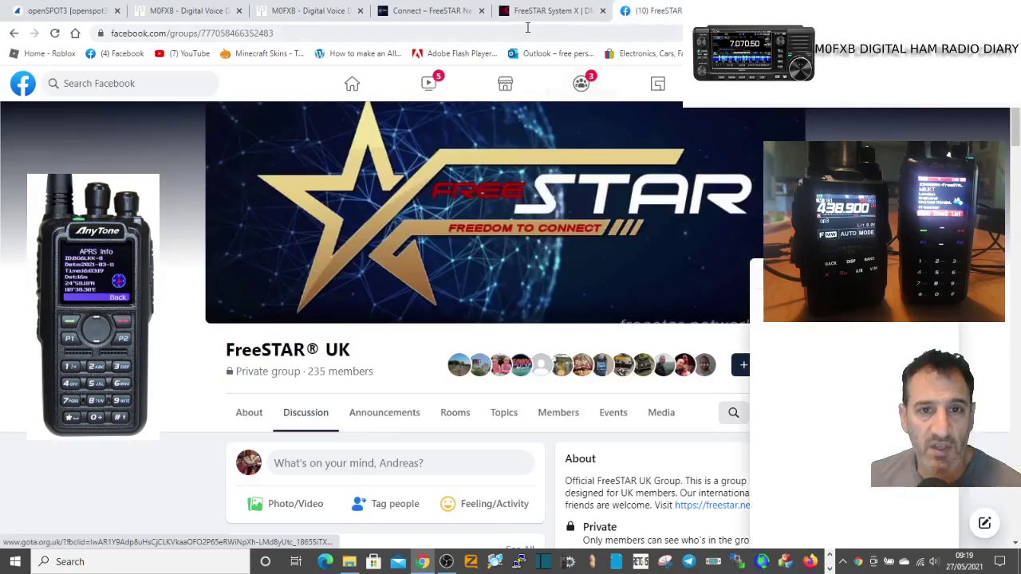
Step: Scroll through System X's TG 23426 last-heard entries and call log, then bring up the AnyTone CPS
left_click(546, 10)
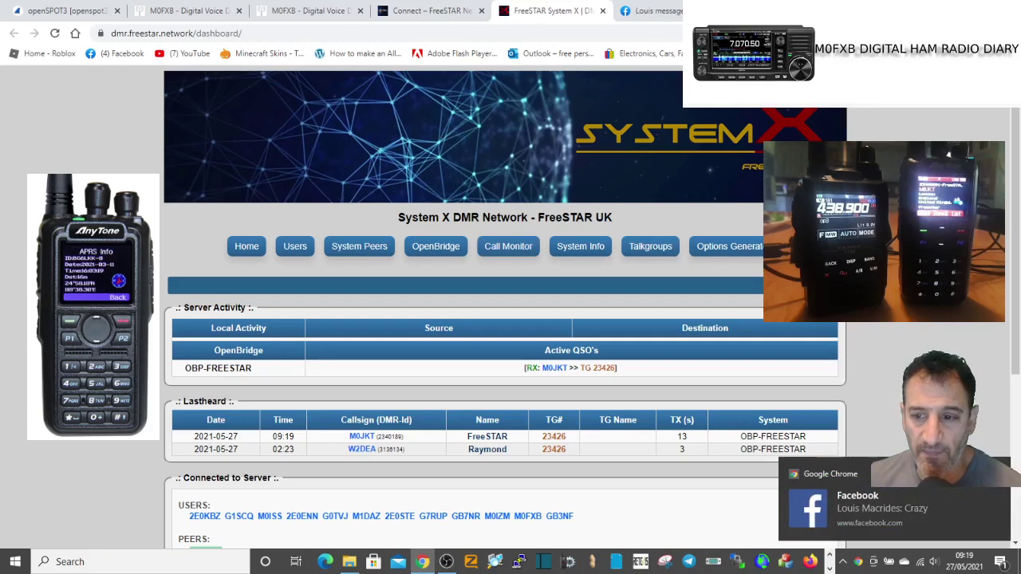
scroll(807, 355, "down", 3)
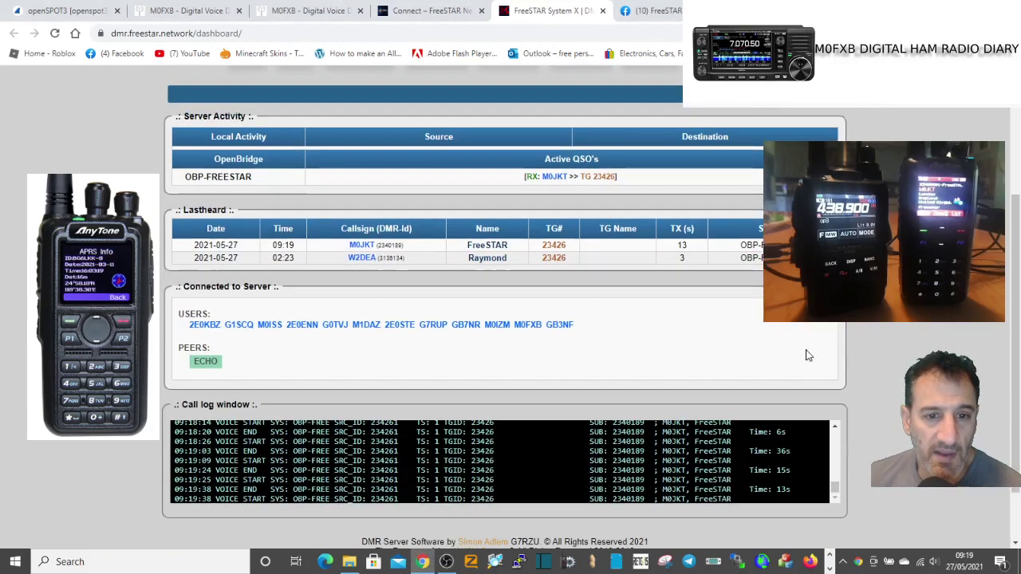
scroll(809, 358, "up", 3)
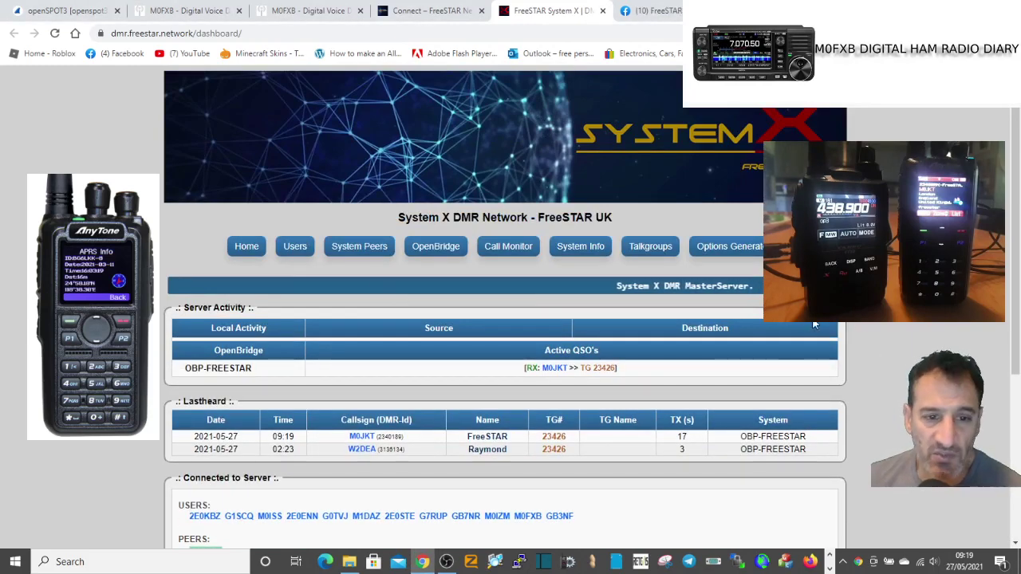
scroll(795, 322, "down", 3)
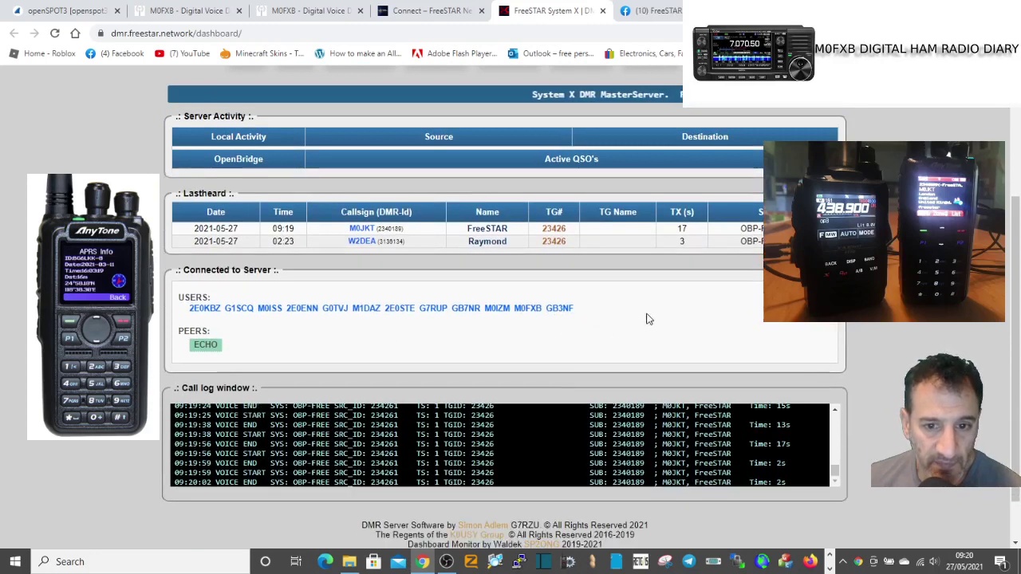
mouse_move(536, 335)
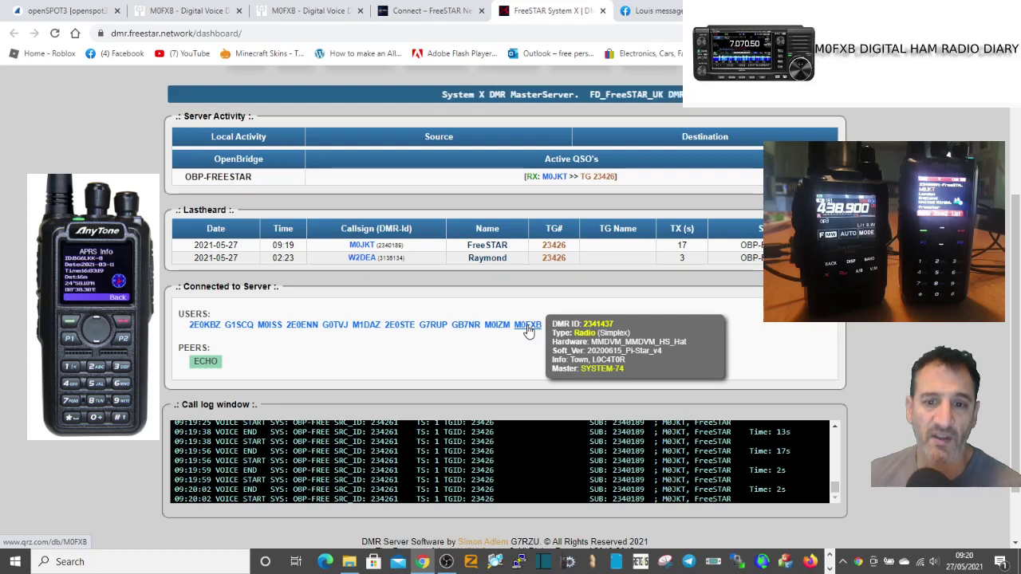
scroll(527, 323, "up", 1)
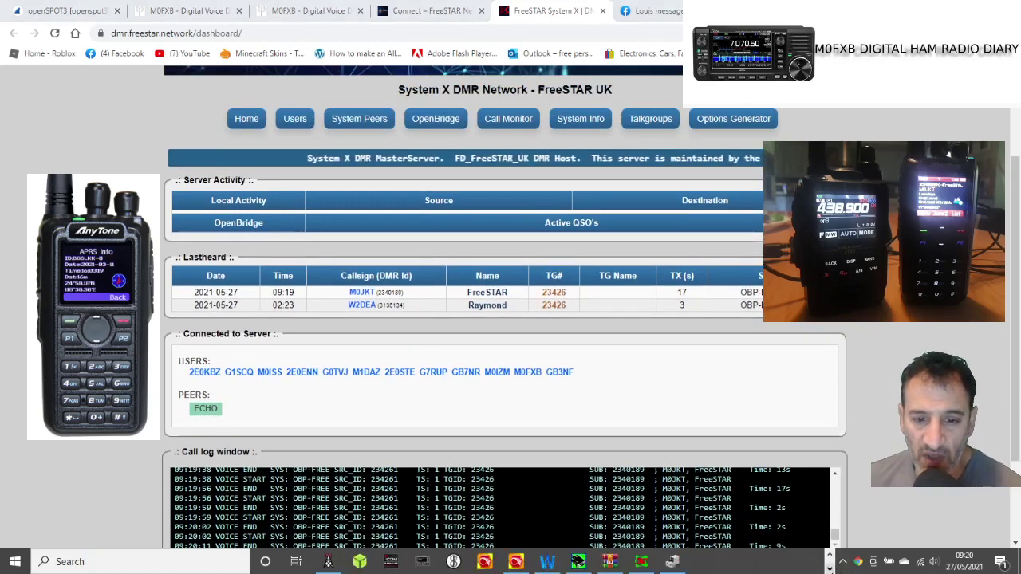
left_click(523, 564)
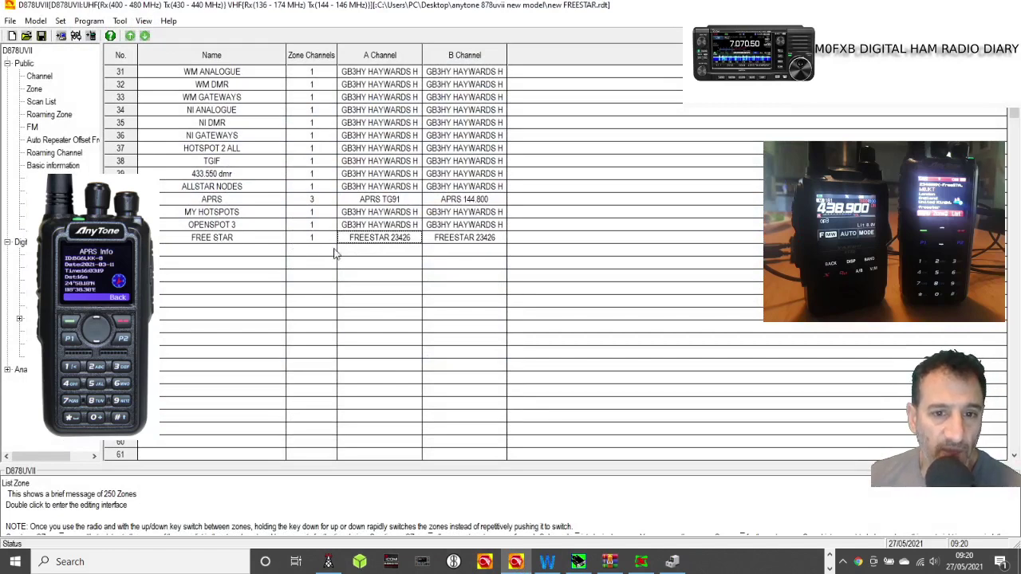
Step: Inspect the FREESTAR 23426 channel's settings from the Channel list and close them with OK
left_click(40, 77)
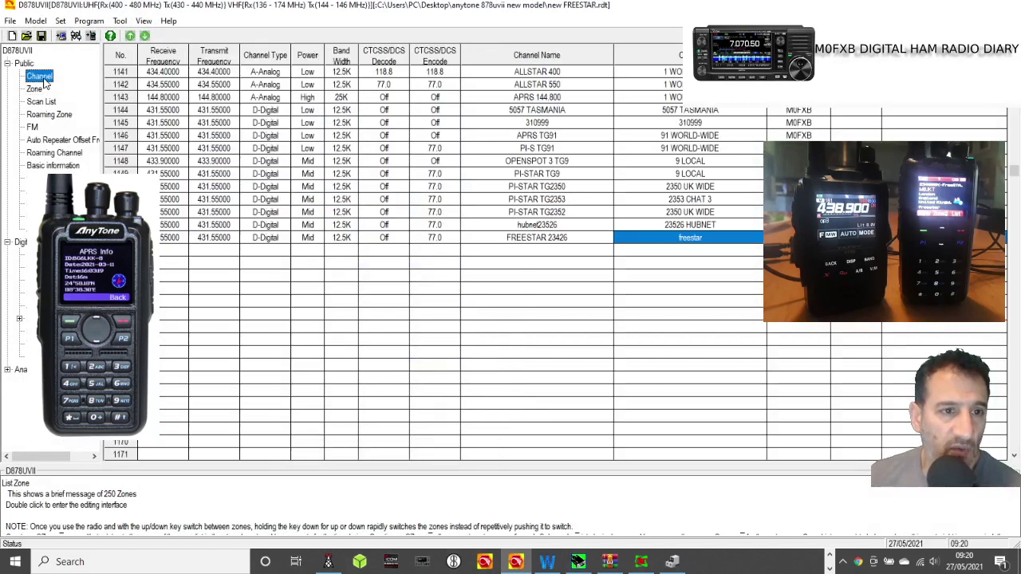
double_click(492, 242)
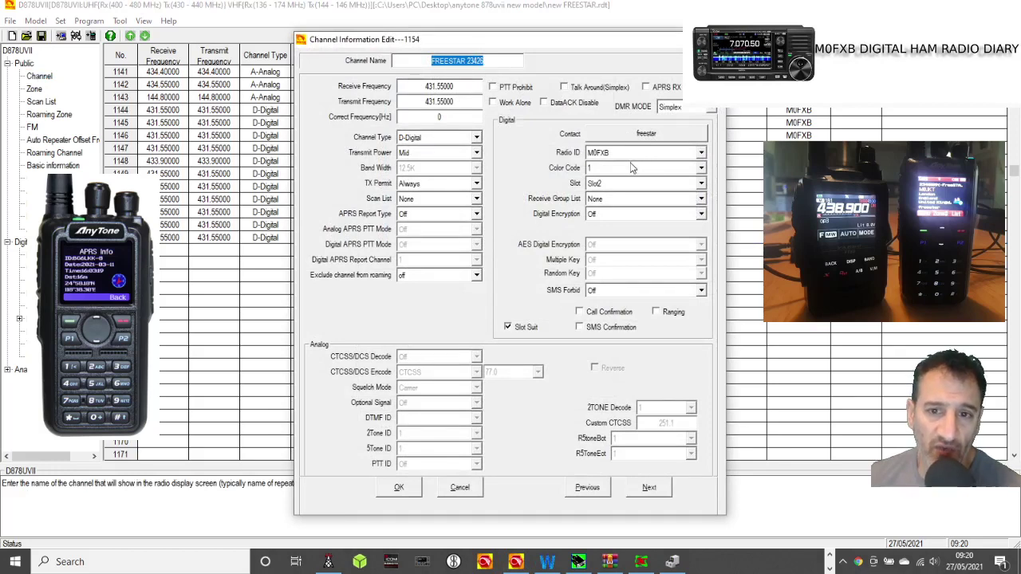
left_click(399, 488)
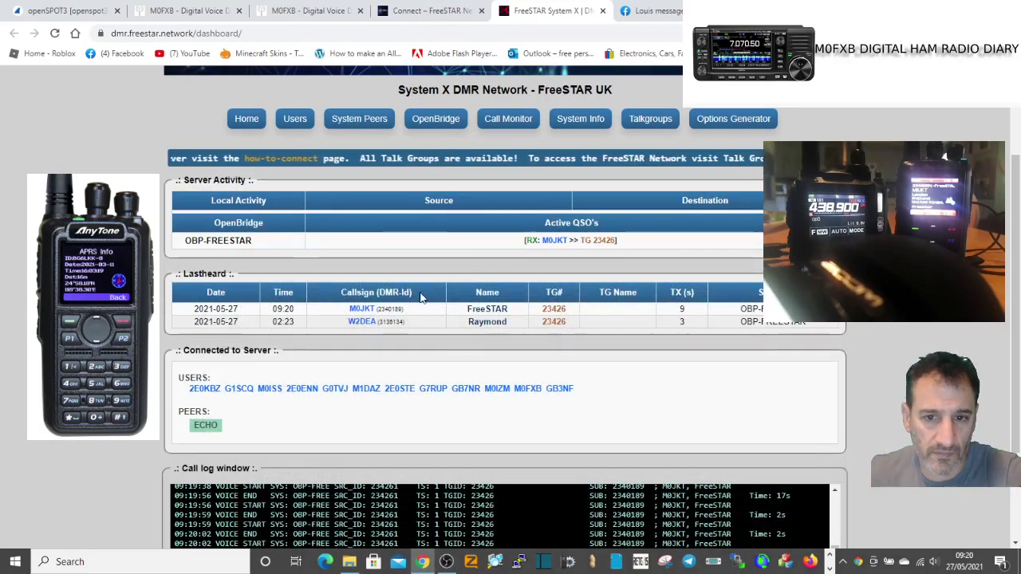
Step: Scroll the System X dashboard to see the OpenBridge QSO on TG 23426 and the 09:20 and 02:23 transmissions
scroll(422, 297, "up", 2)
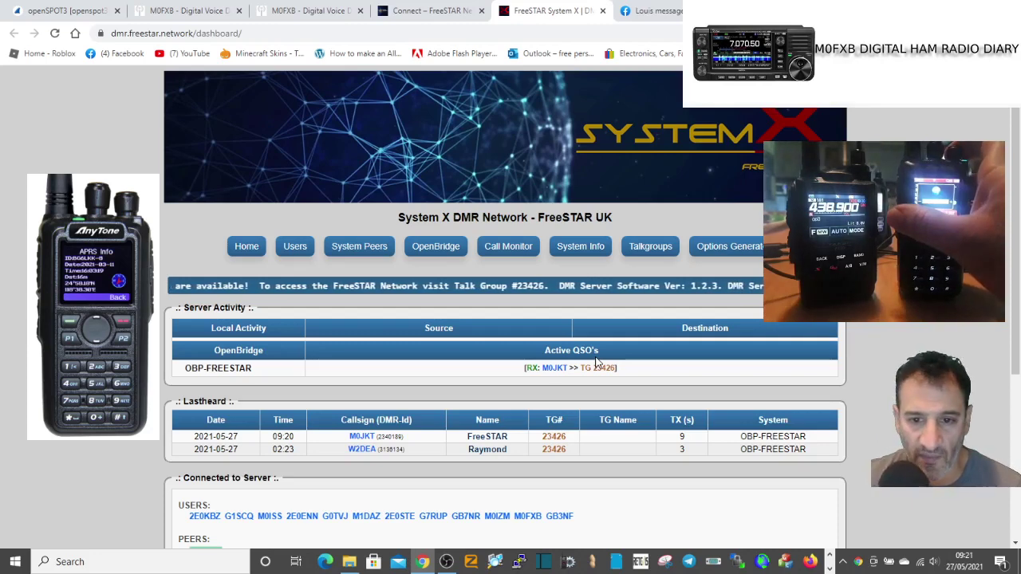
scroll(556, 339, "down", 1)
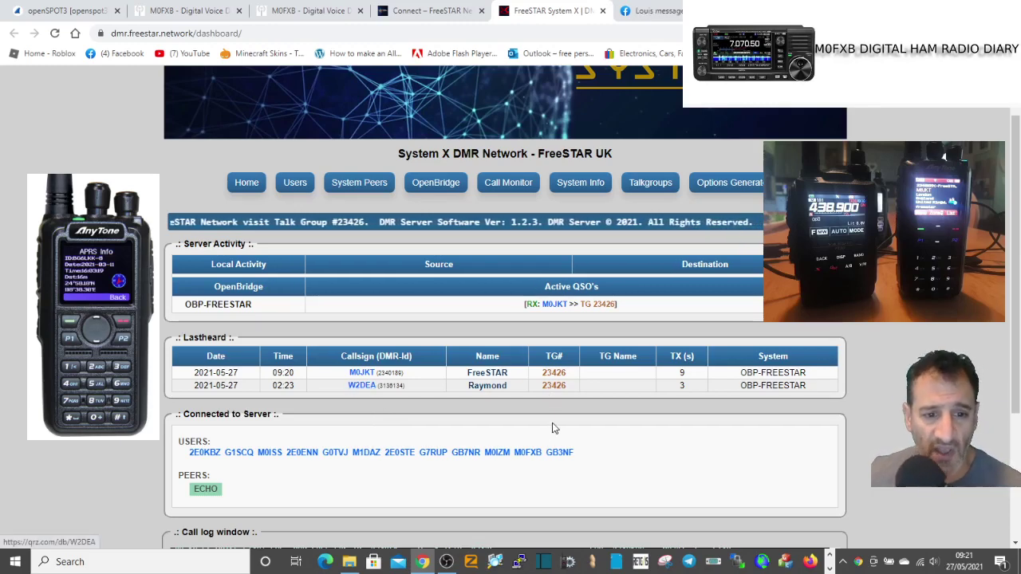
scroll(554, 428, "down", 2)
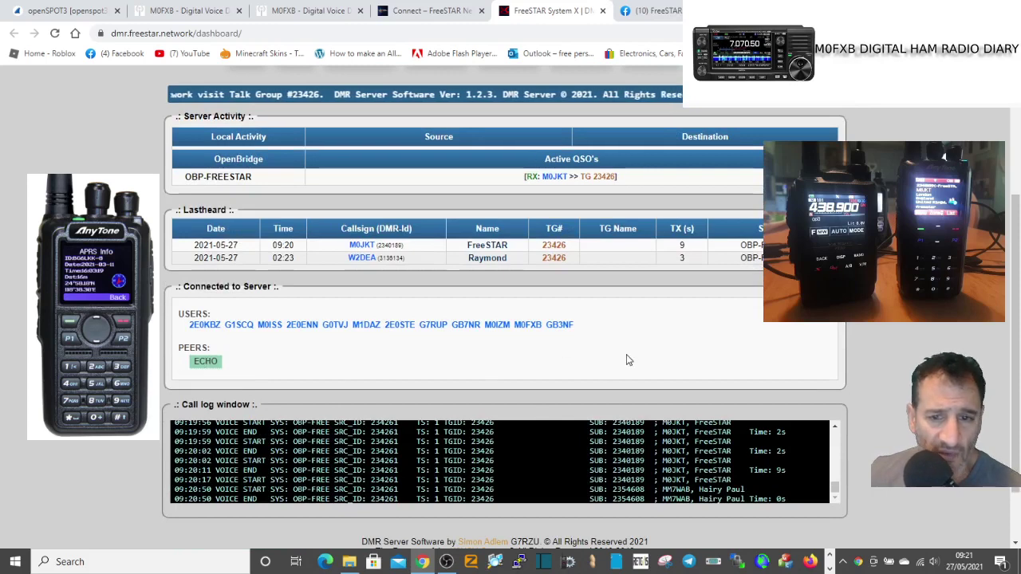
scroll(634, 364, "up", 3)
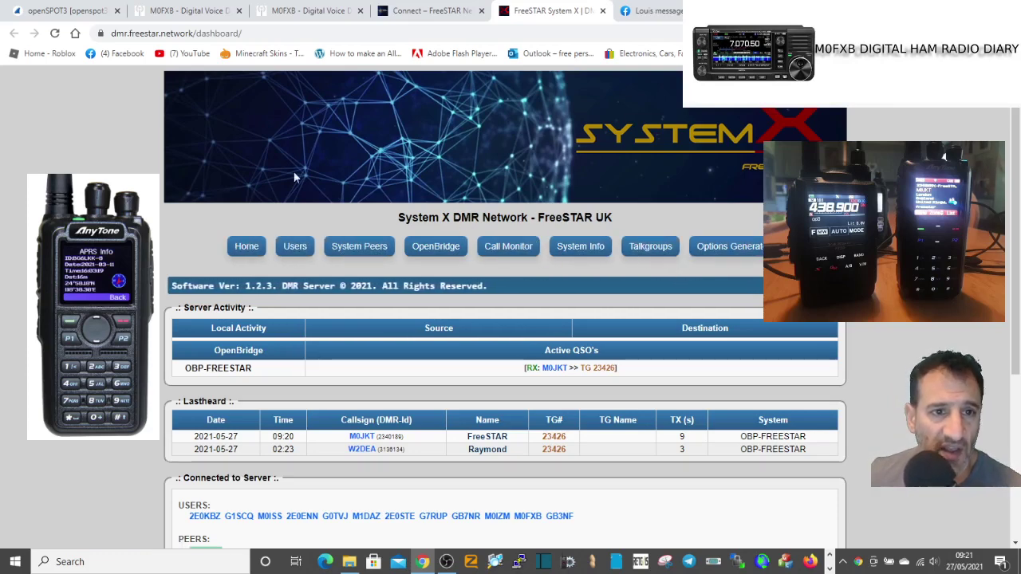
scroll(635, 349, "down", 5)
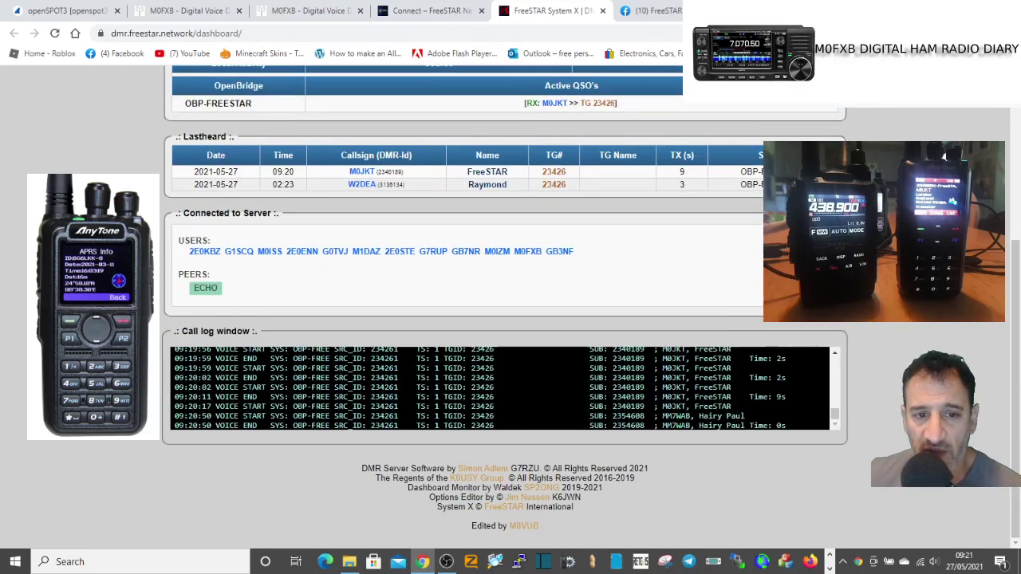
scroll(713, 332, "up", 5)
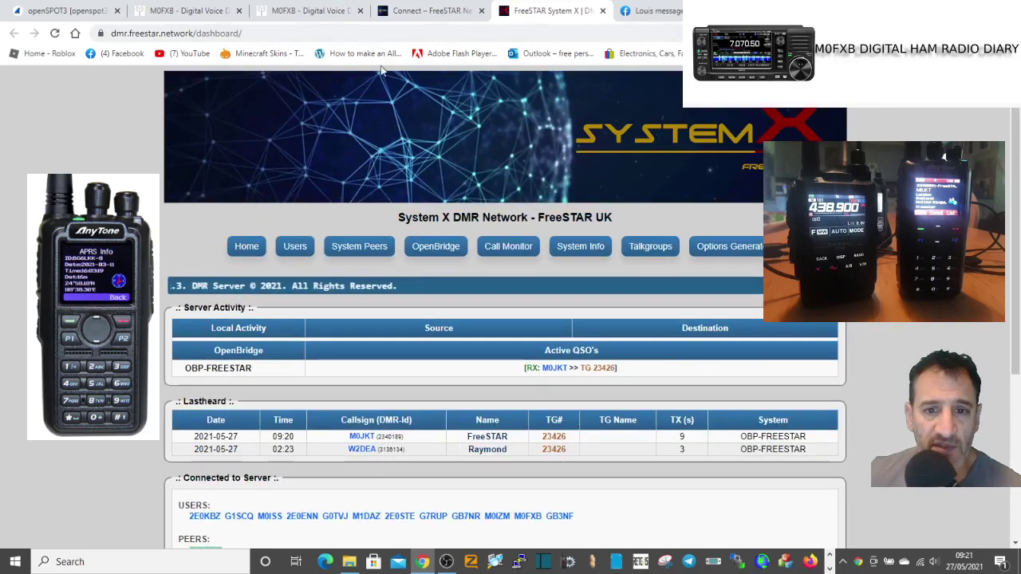
Step: Glance at the FreeSTAR How to Connect page, then check EchoLink is connected to the FreeSTAR node
left_click(421, 14)
scroll(635, 231, "down", 5)
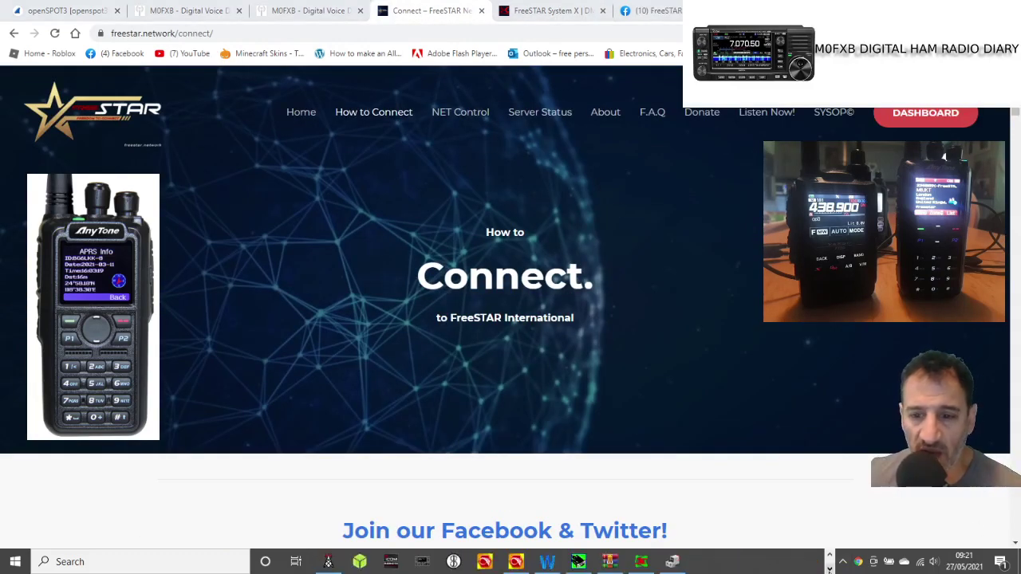
left_click(328, 562)
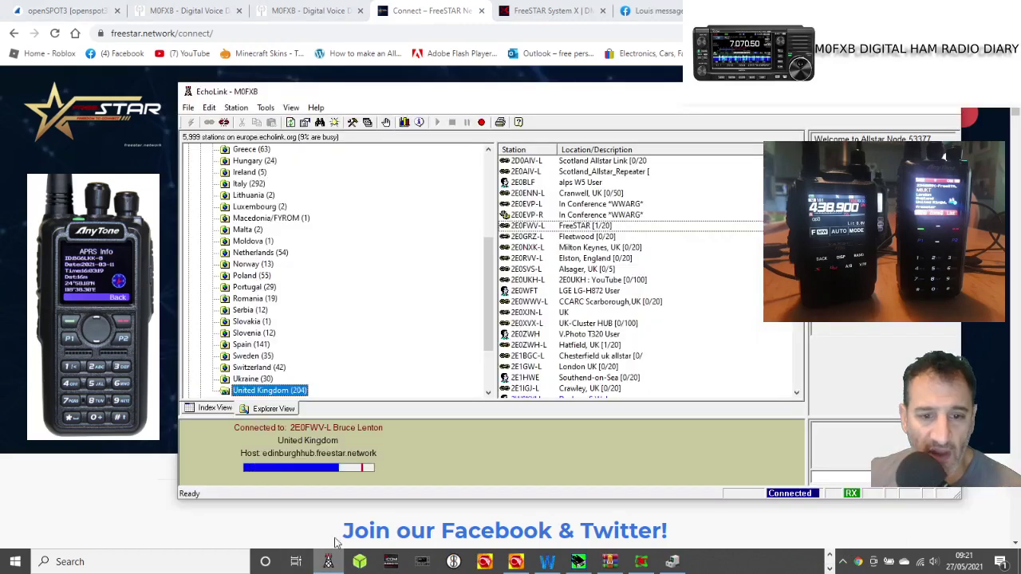
Step: Lower the speaker volume to 75, then to 0 to mute it
left_click(935, 567)
left_click_drag(925, 533, 981, 534)
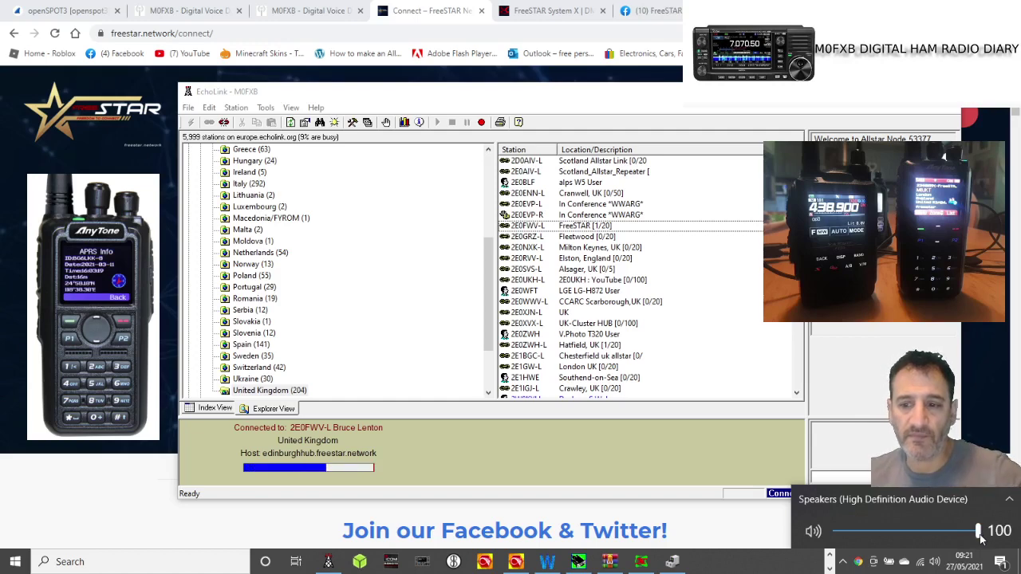
left_click_drag(980, 534, 837, 533)
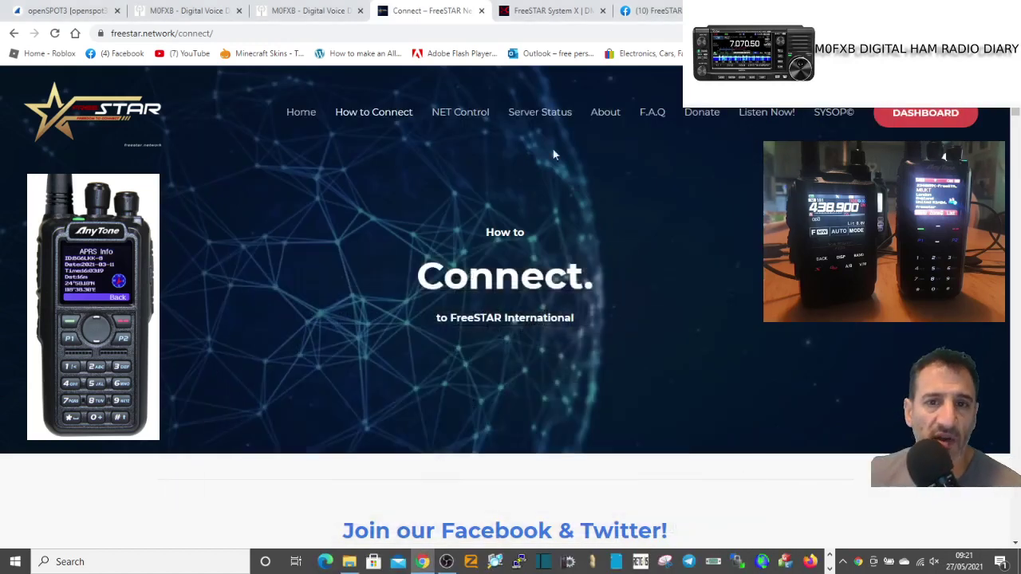
Step: Pass through the D-Star Pi-Star tab to the openSPOT3 Status page showing YSF 23426
left_click(290, 16)
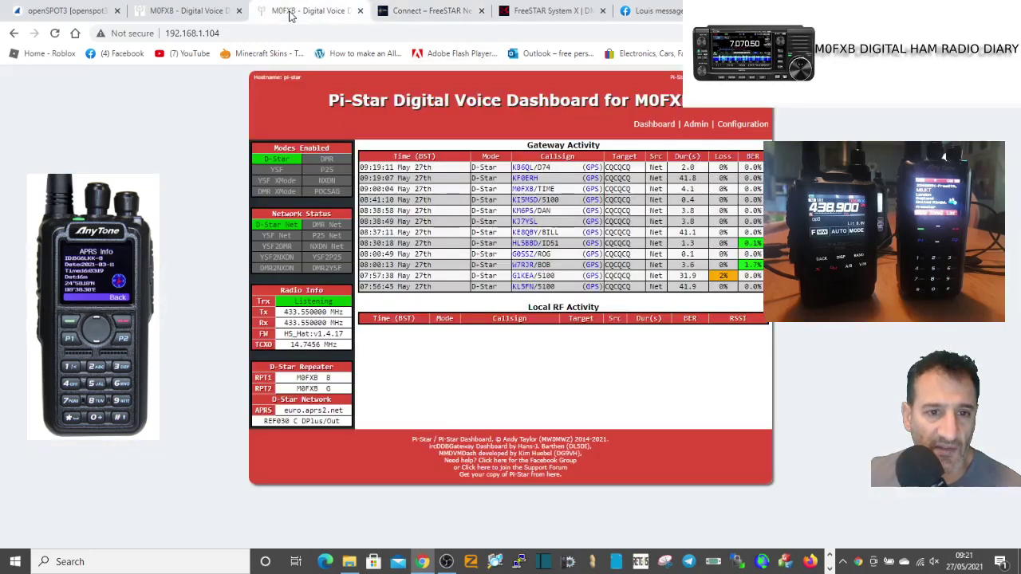
left_click(65, 10)
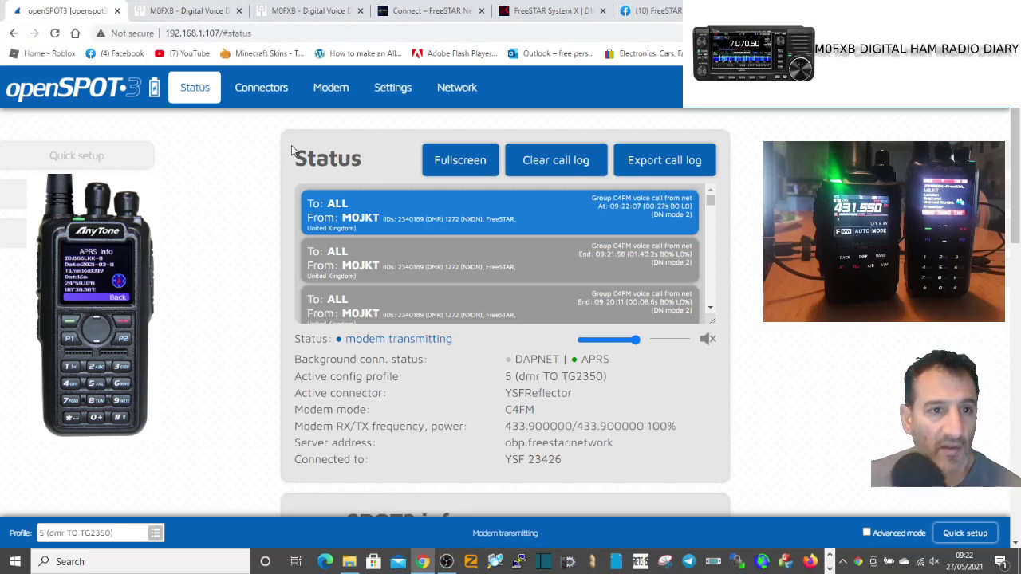
Step: Confirm the DMR hotspot's DMR Master is FD_FreeSTAR_UK, then show the 192.168.1.104 D-Star dashboard
left_click(194, 14)
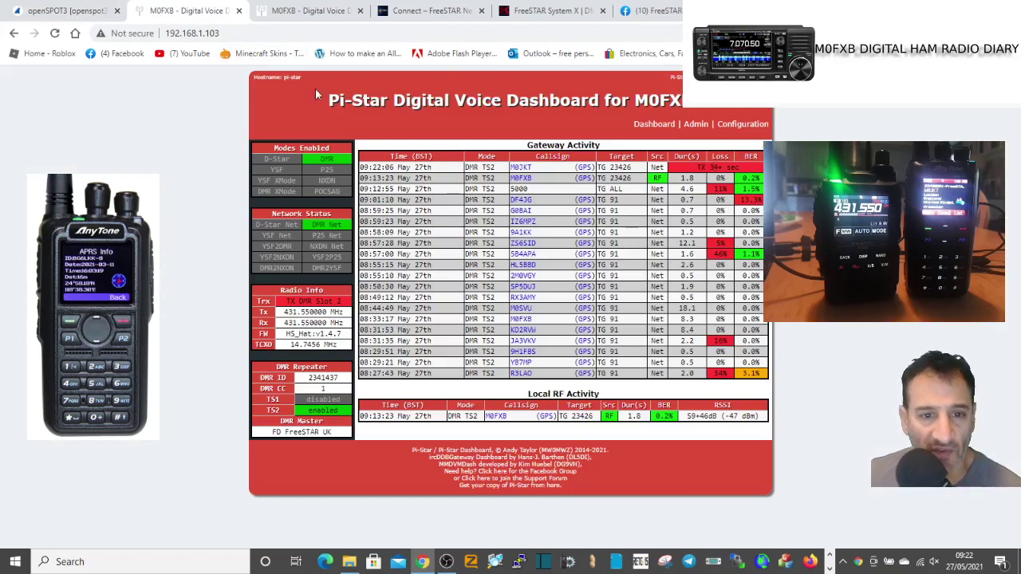
left_click(742, 126)
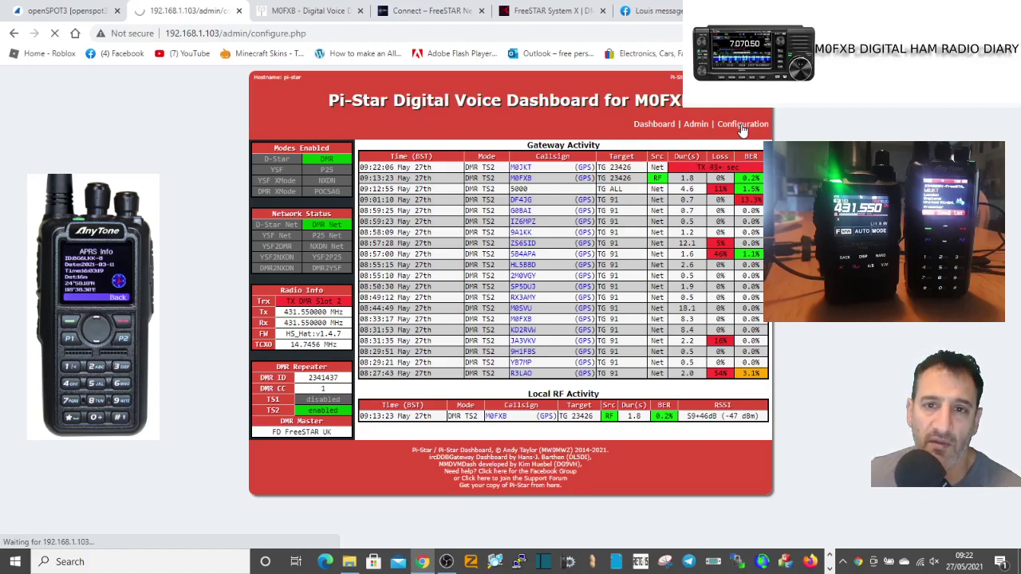
scroll(614, 215, "down", 3)
scroll(615, 215, "down", 4)
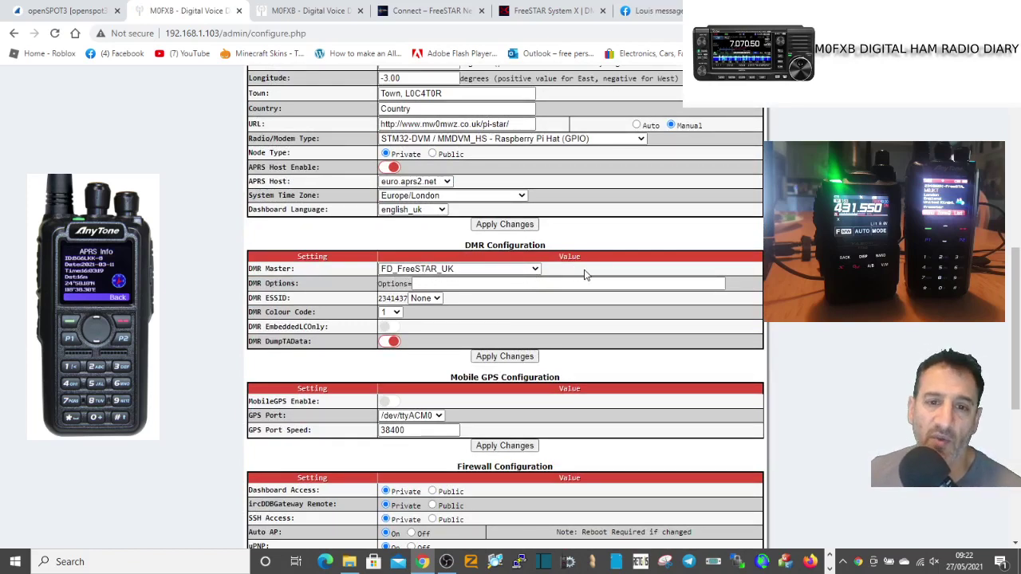
scroll(585, 274, "up", 6)
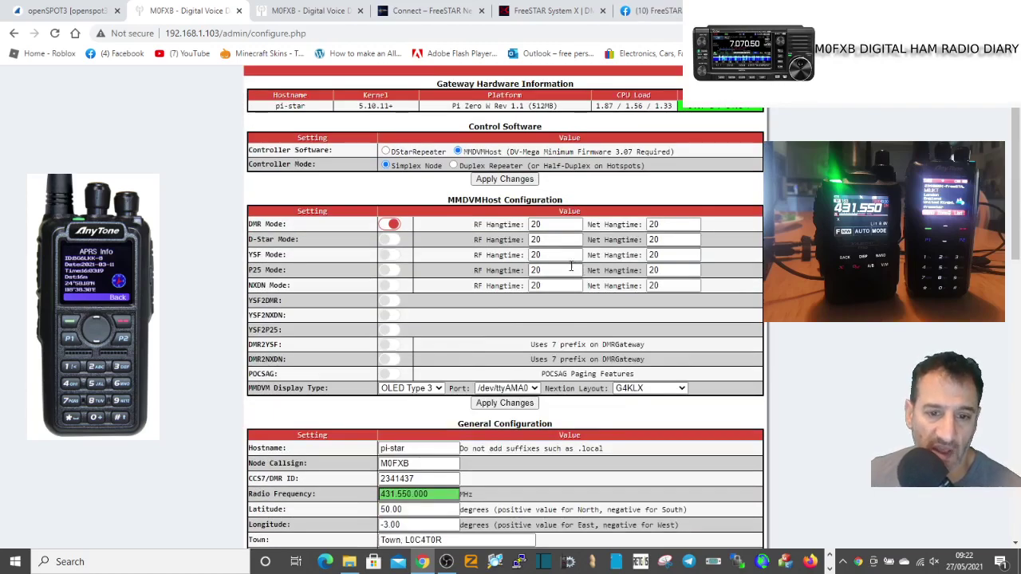
scroll(572, 265, "down", 7)
scroll(573, 265, "up", 8)
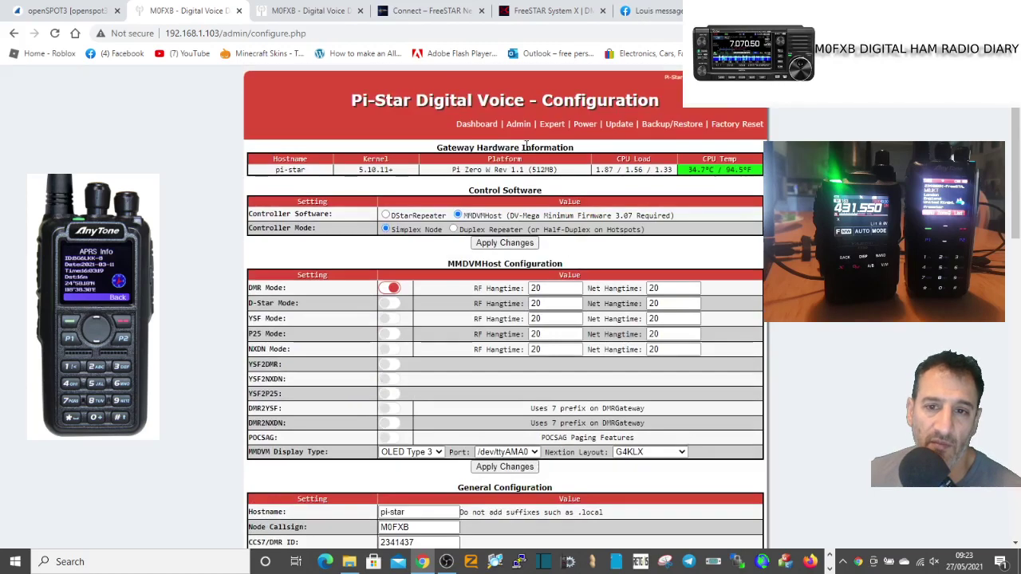
left_click(469, 126)
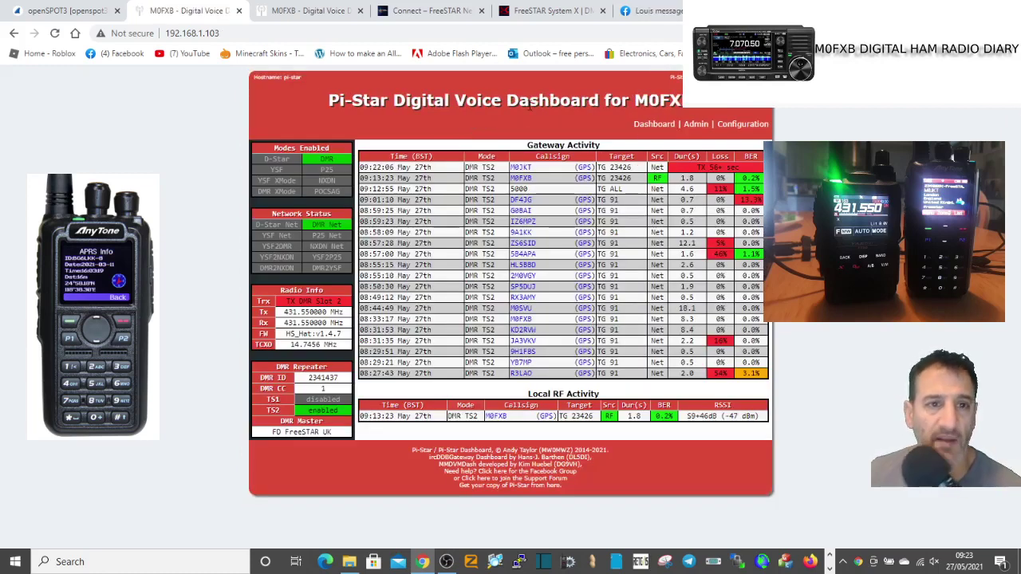
left_click(308, 12)
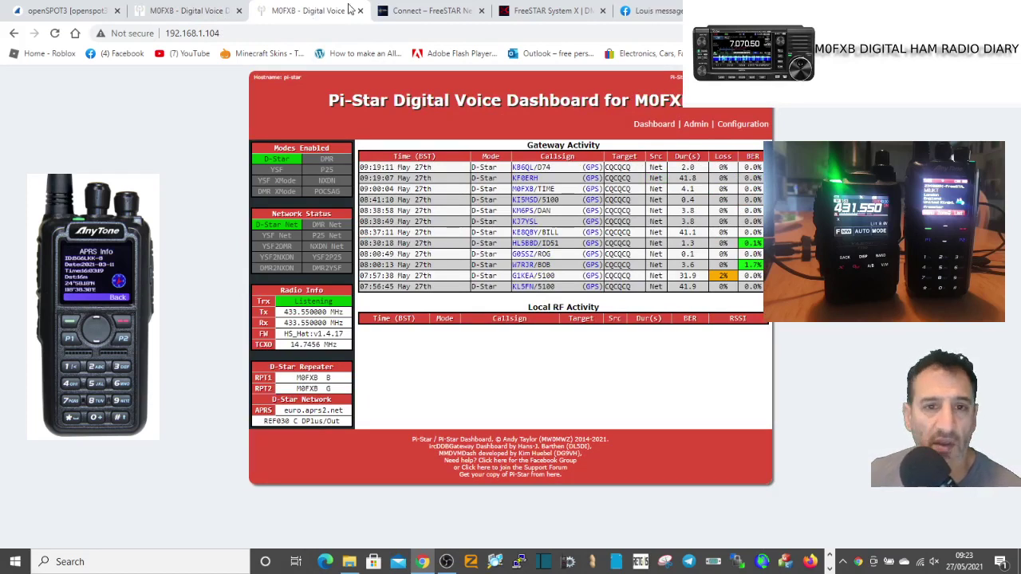
Step: Return to the FreeSTAR How to Connect page and look it over
left_click(415, 16)
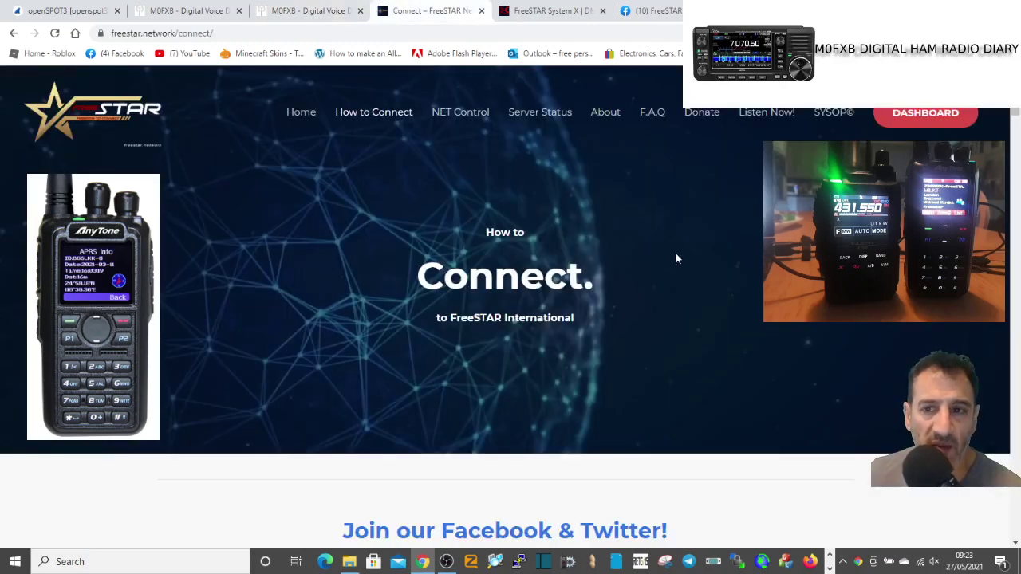
scroll(733, 240, "down", 10)
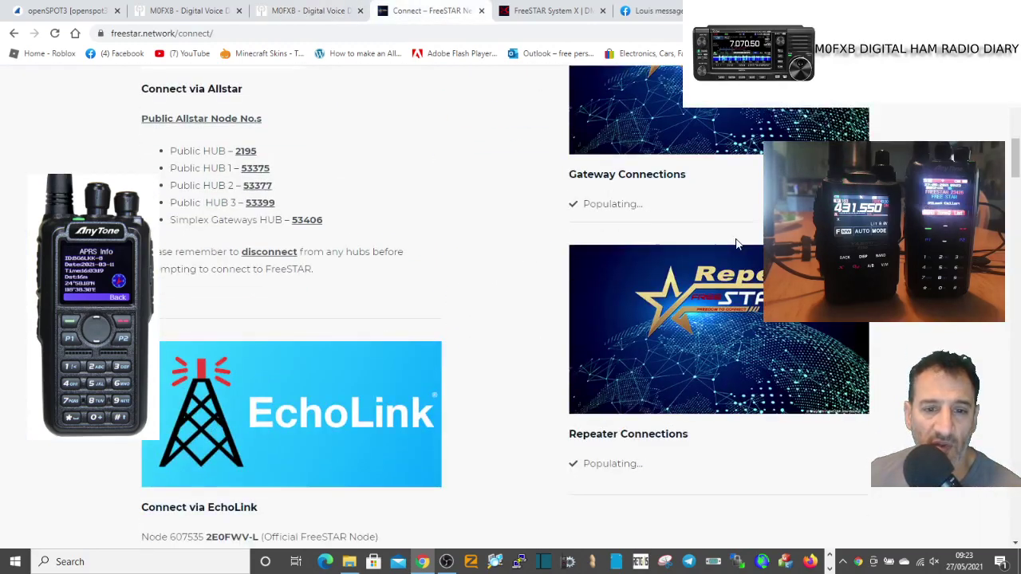
scroll(736, 244, "up", 10)
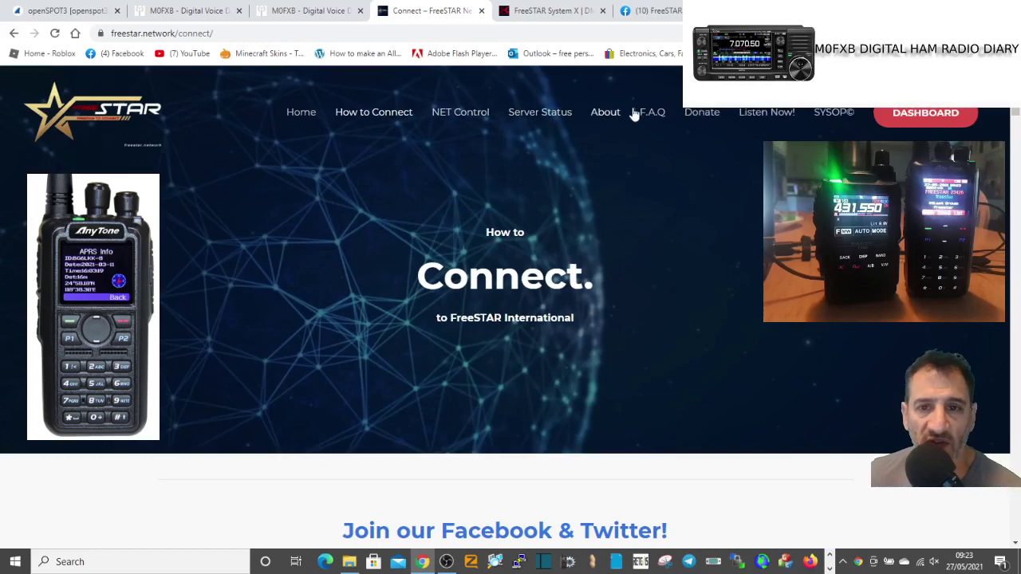
Step: Check every FreeSTAR system reports operational on Server Status, then return to the System X dashboard
left_click(541, 116)
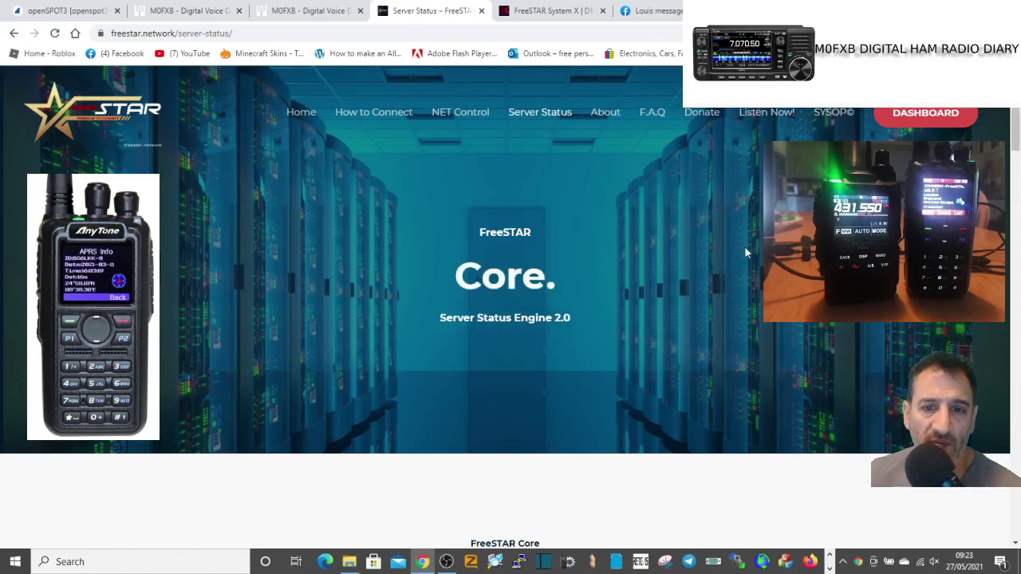
scroll(745, 247, "down", 5)
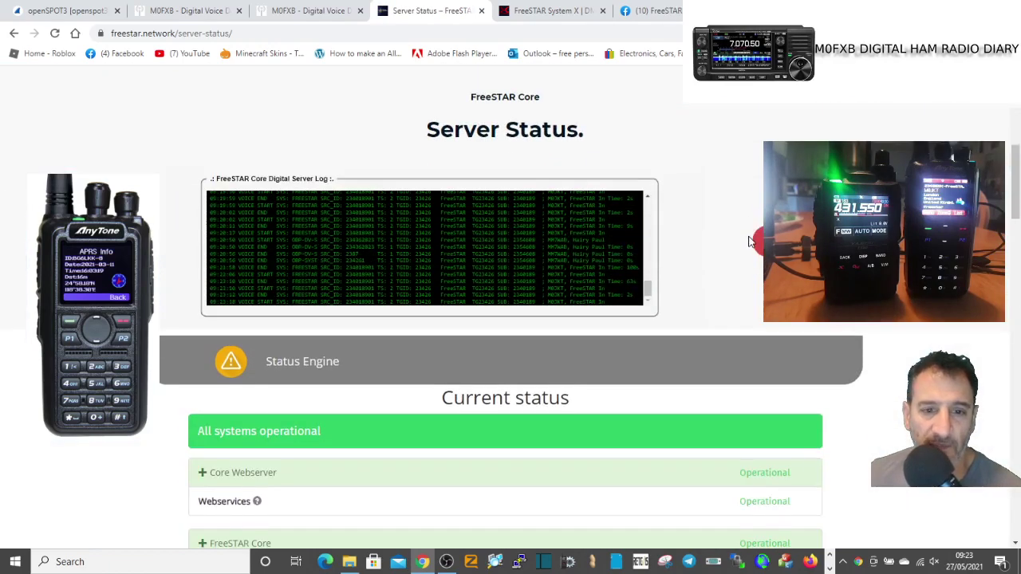
scroll(748, 241, "down", 4)
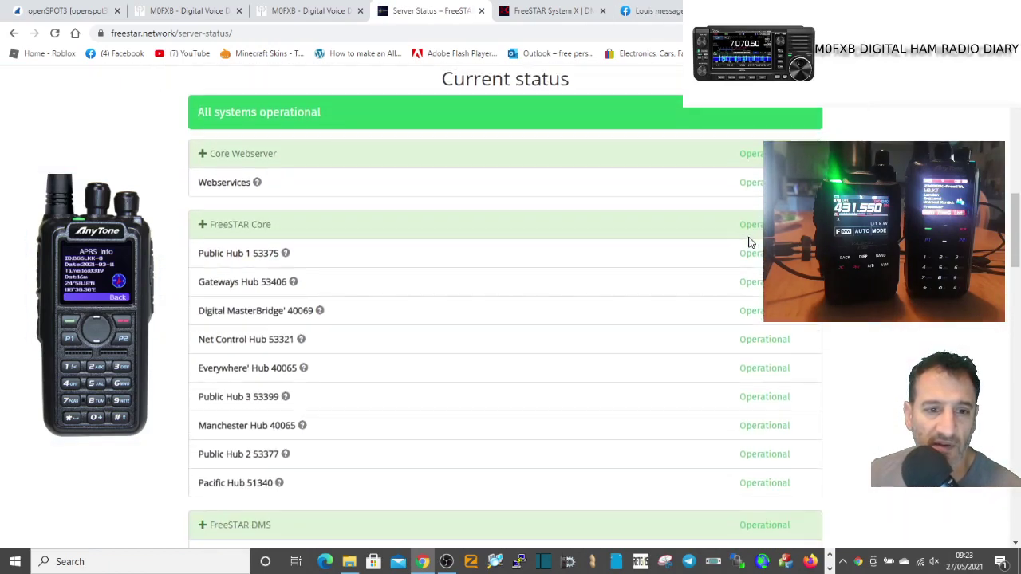
scroll(748, 242, "down", 1)
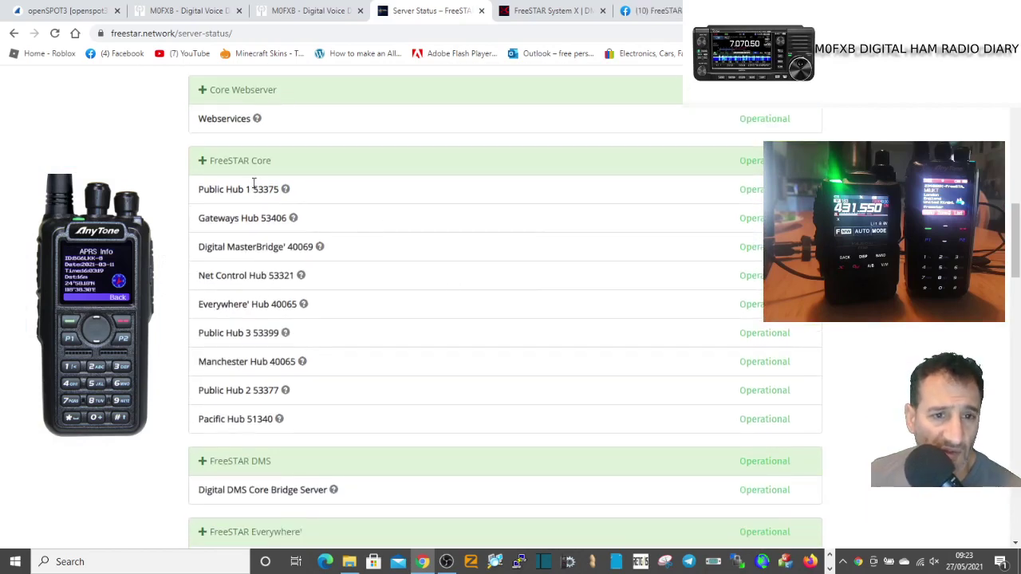
scroll(515, 303, "down", 5)
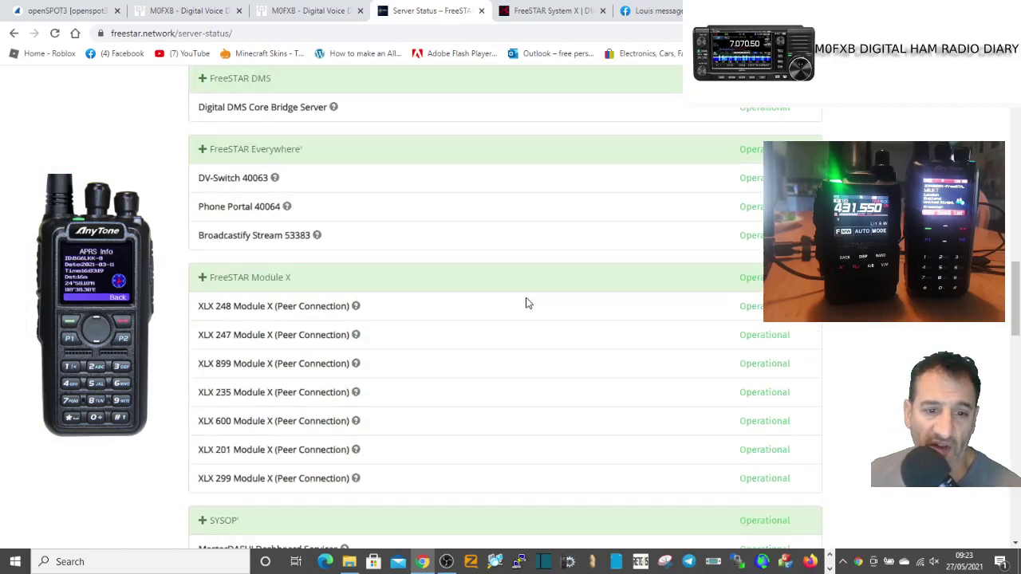
scroll(526, 300, "up", 15)
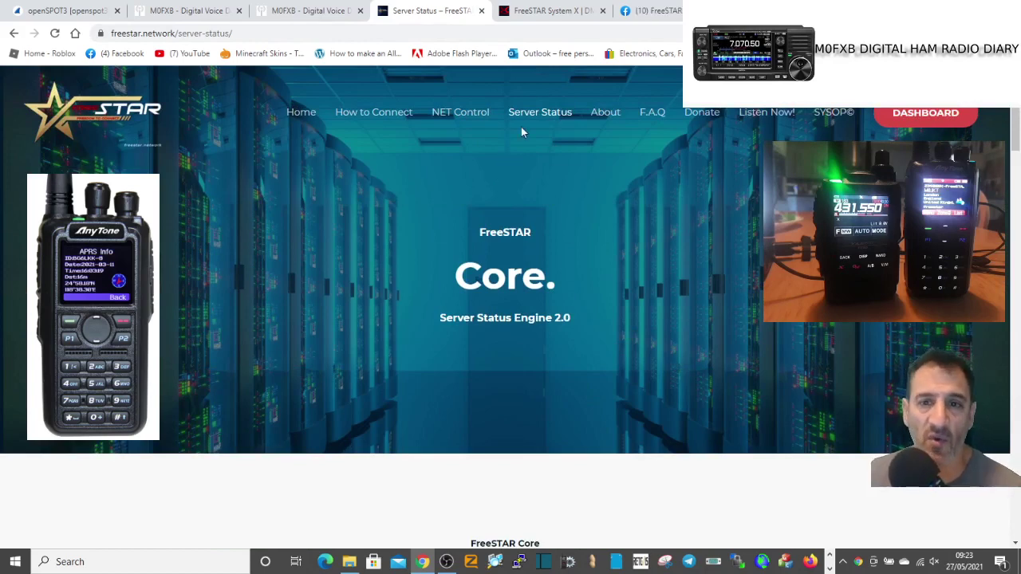
left_click(545, 11)
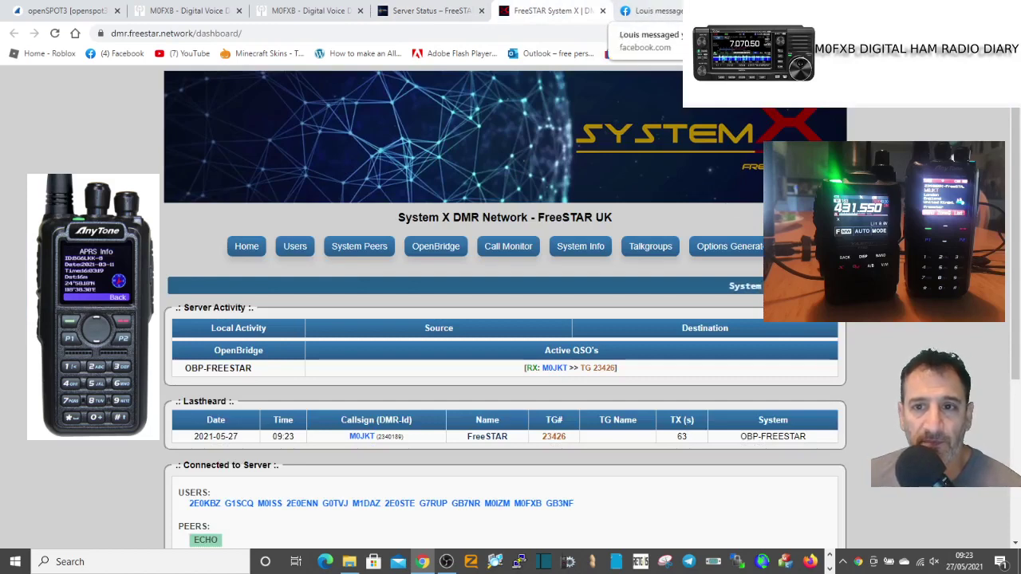
Step: Flip between the GOTA, Server Status and System X tabs and reload the dashboard's Home view
left_click(666, 12)
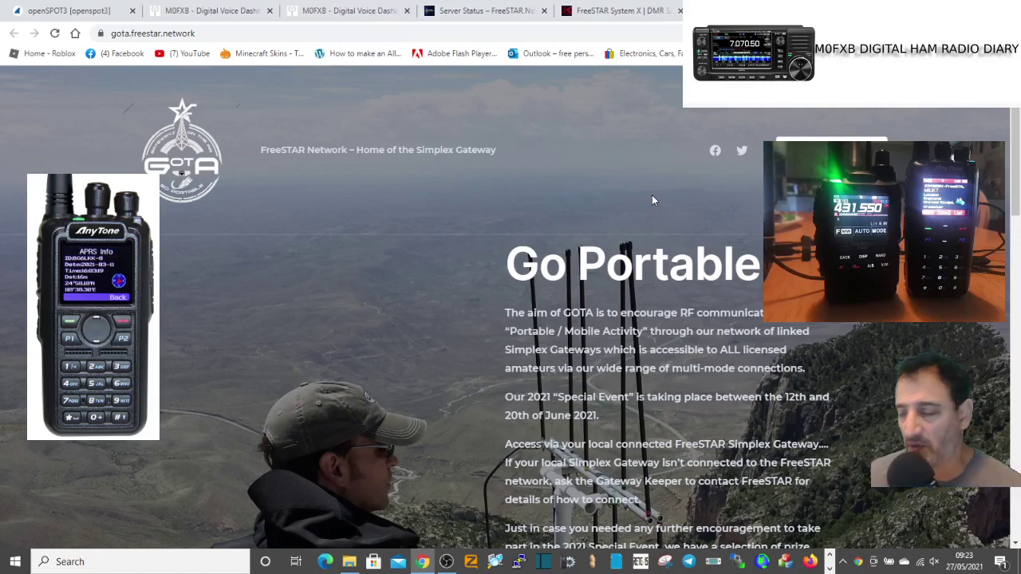
left_click(491, 10)
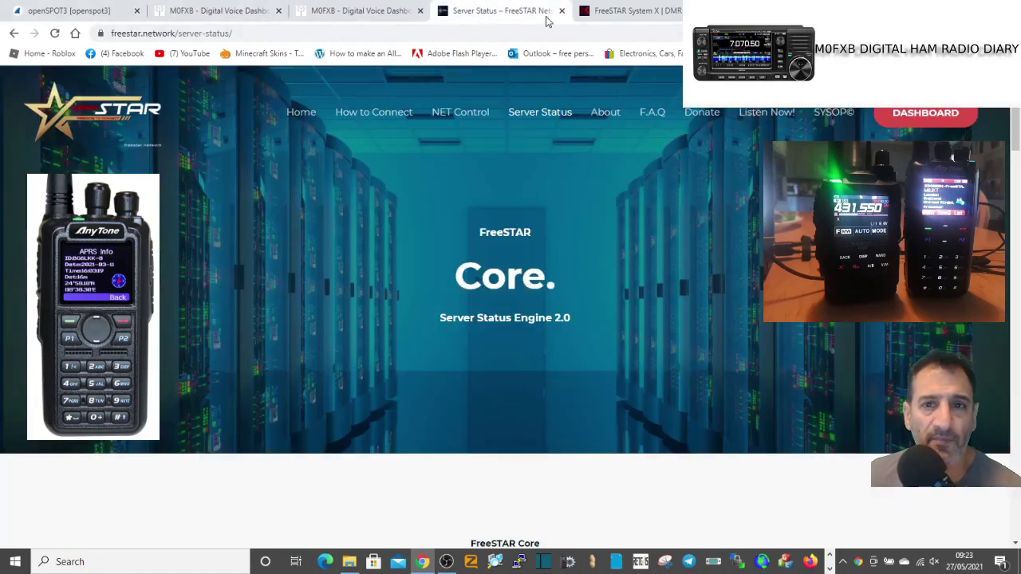
left_click(610, 11)
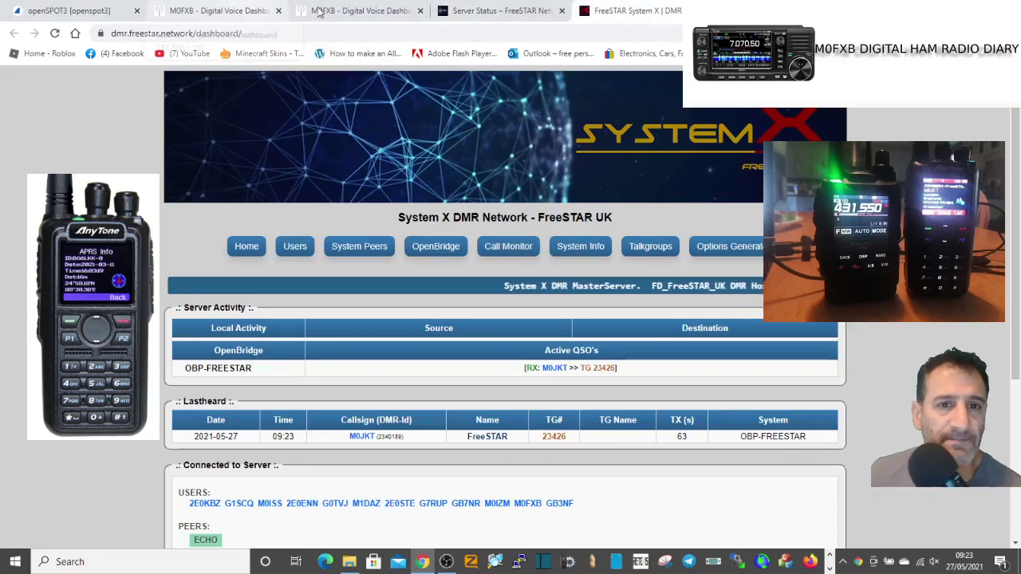
left_click(484, 12)
left_click(584, 12)
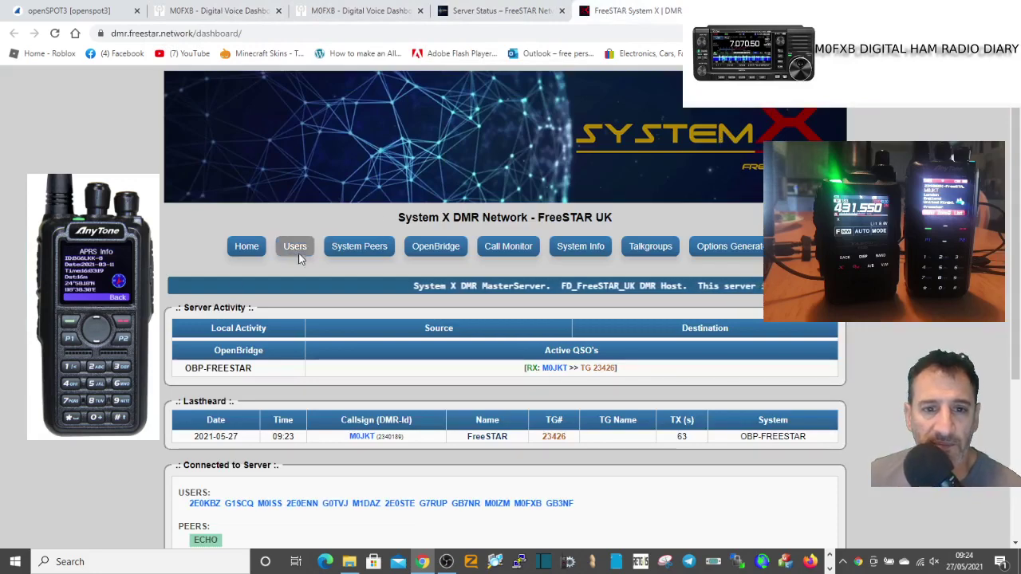
left_click(242, 247)
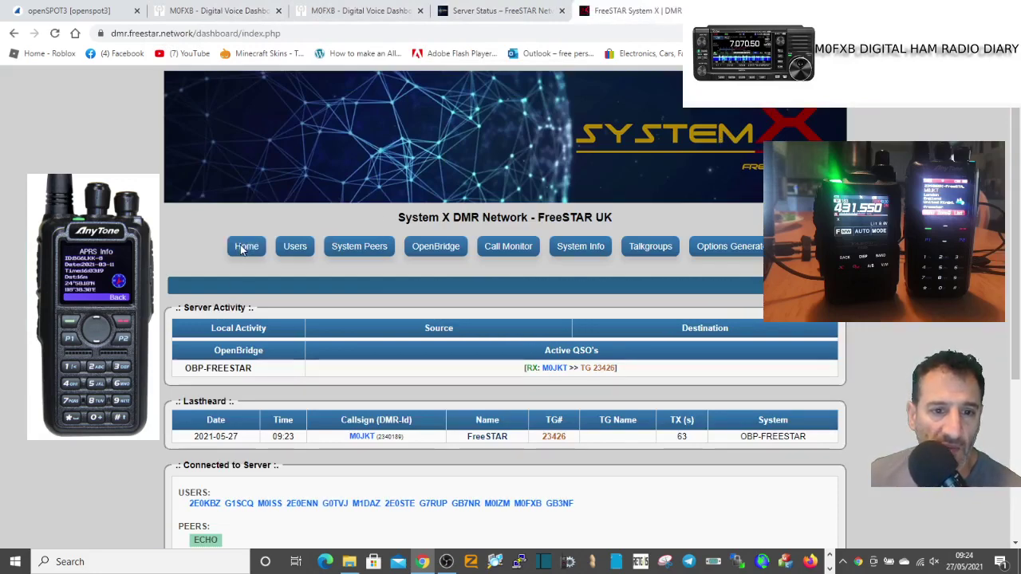
scroll(511, 359, "down", 3)
scroll(510, 359, "up", 3)
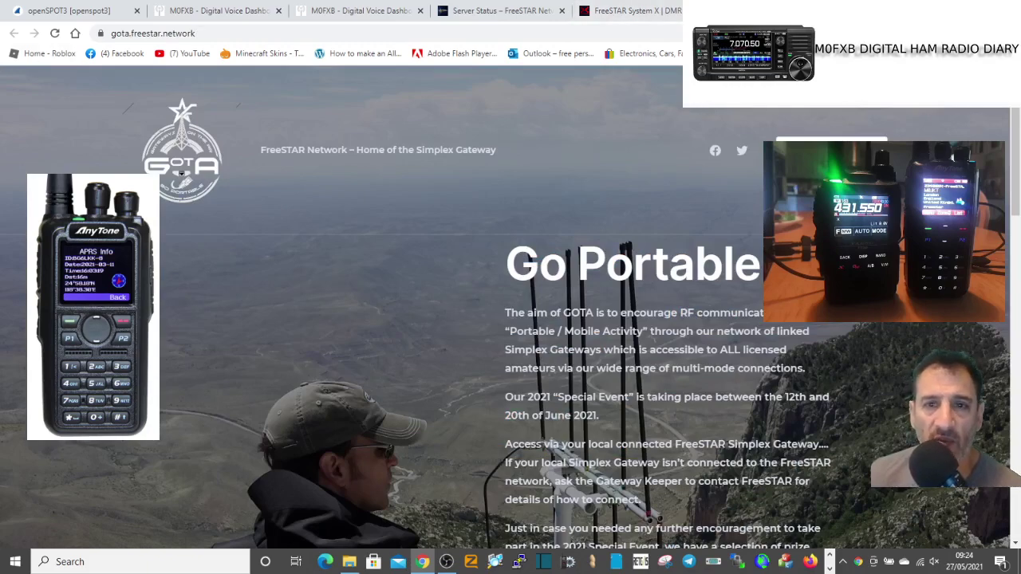
Step: Load the FreeSTAR connect page in a new tab by searching 'FREESTAR'
key("ctrl+t")
type("FREE")
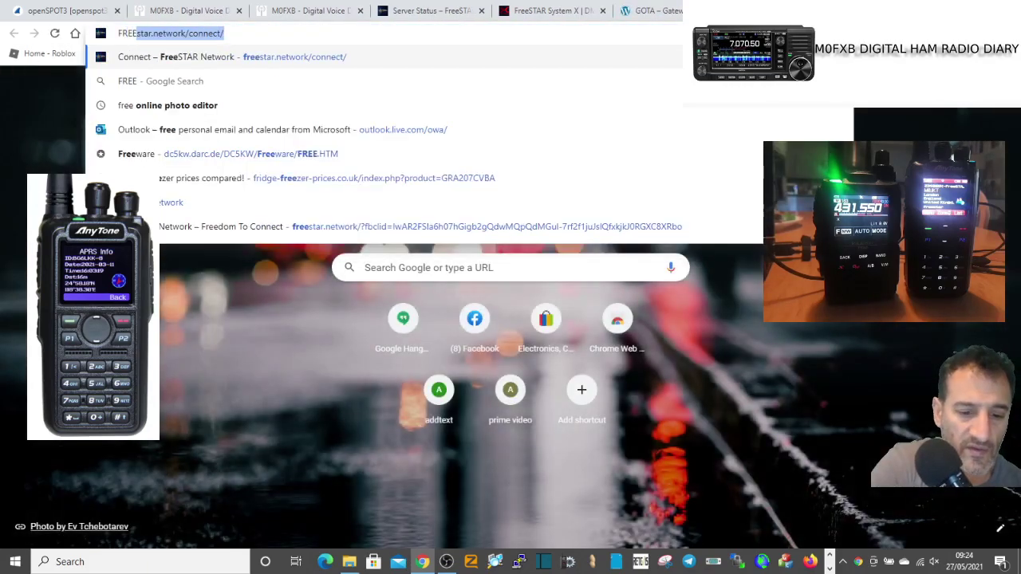
type("STAR")
key("Return")
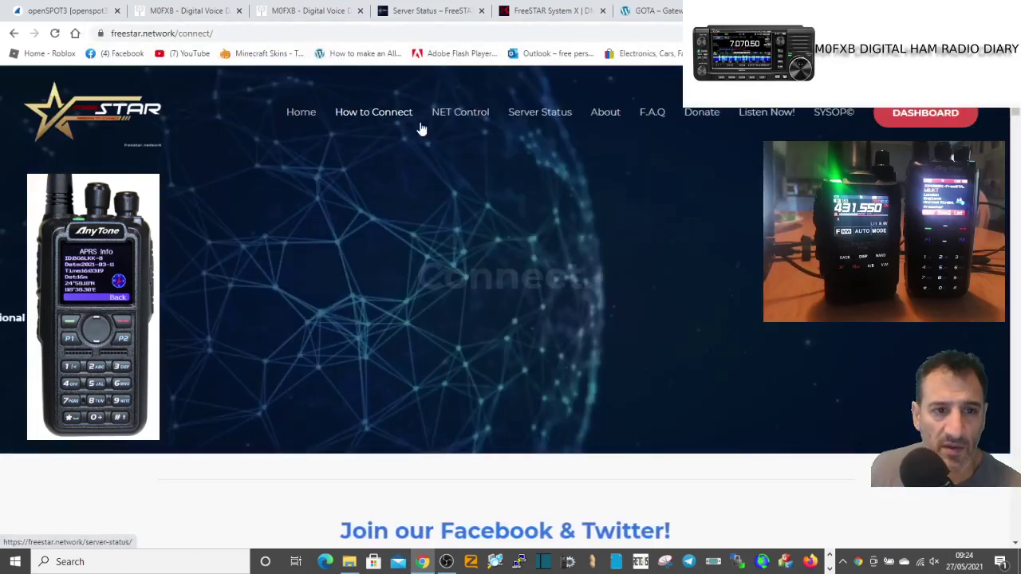
Step: Scroll down the connect page to the Module X section with the XLX 248 X reflector details
scroll(751, 243, "down", 7)
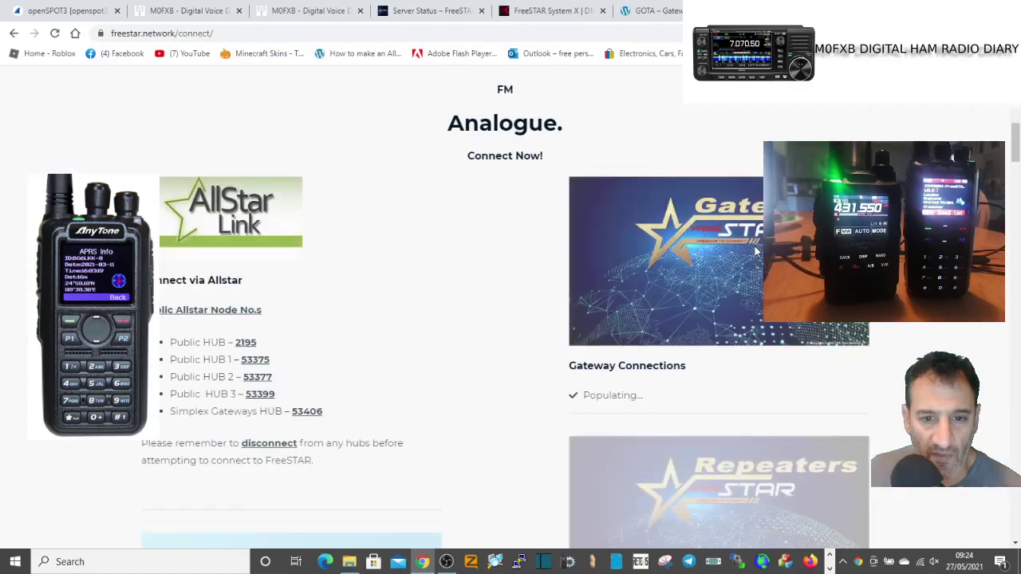
scroll(758, 259, "down", 7)
scroll(759, 268, "up", 4)
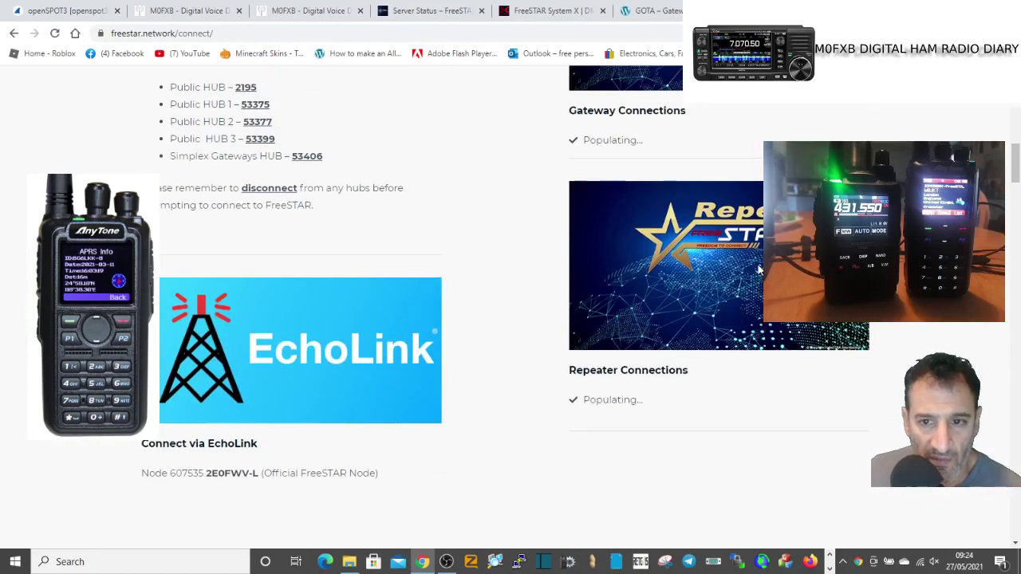
scroll(759, 271, "up", 3)
scroll(758, 271, "down", 8)
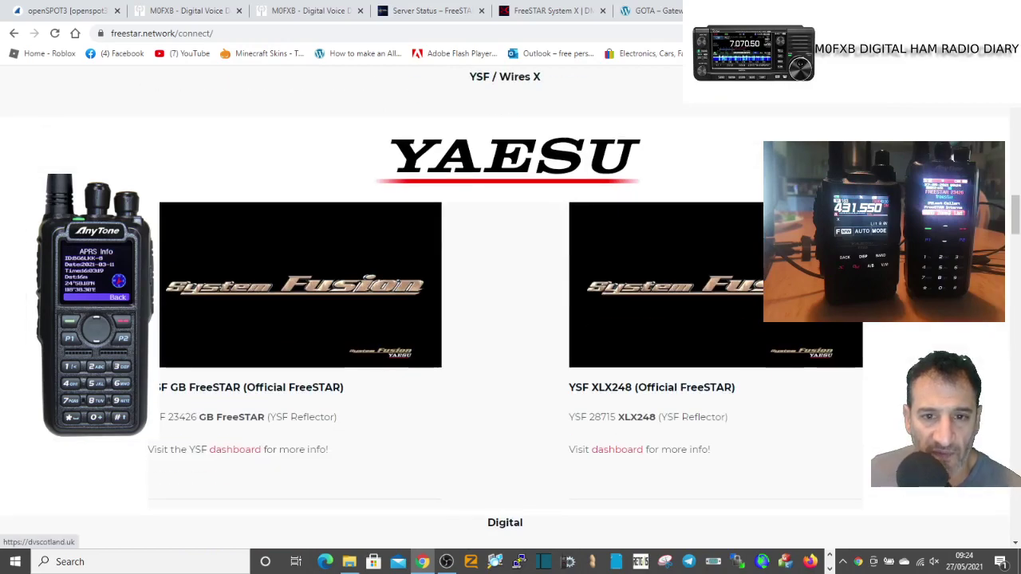
scroll(759, 271, "down", 3)
scroll(759, 271, "down", 2)
scroll(758, 271, "down", 7)
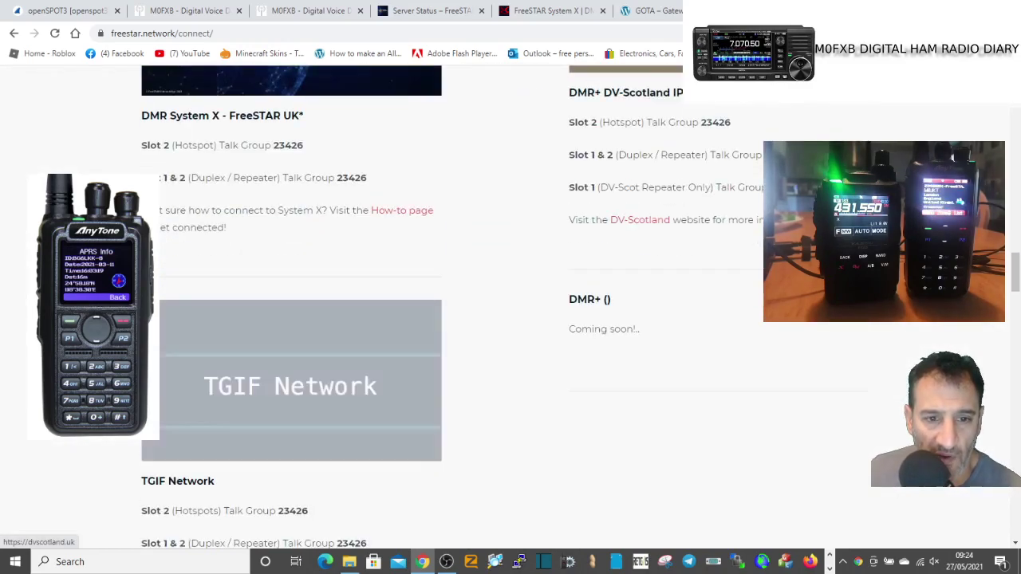
scroll(759, 272, "up", 2)
scroll(510, 303, "down", 4)
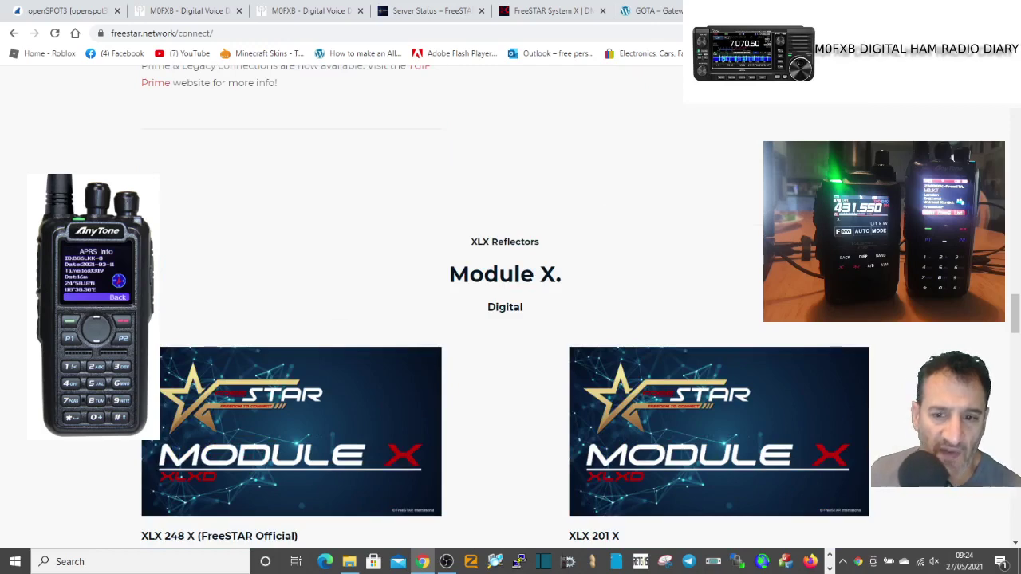
scroll(510, 304, "down", 3)
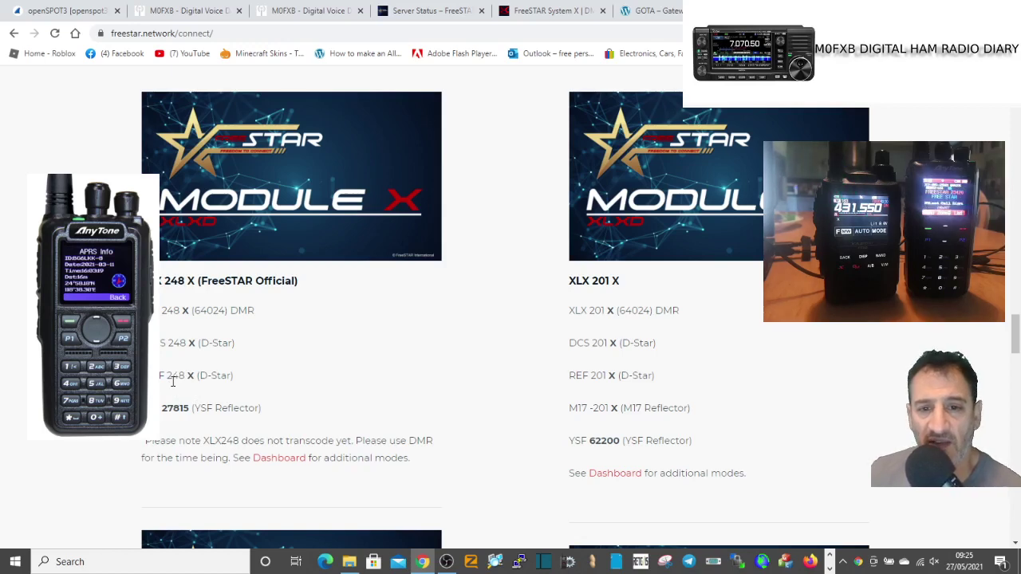
scroll(442, 336, "down", 5)
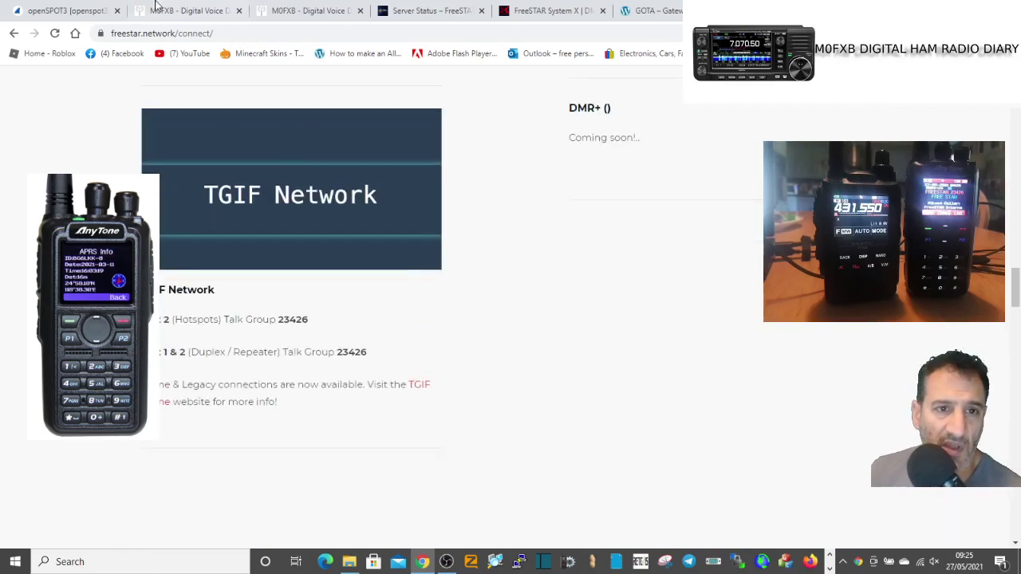
Step: Open the Configuration page of the 192.168.1.104 D-Star hotspot in Pi-Star
left_click(185, 12)
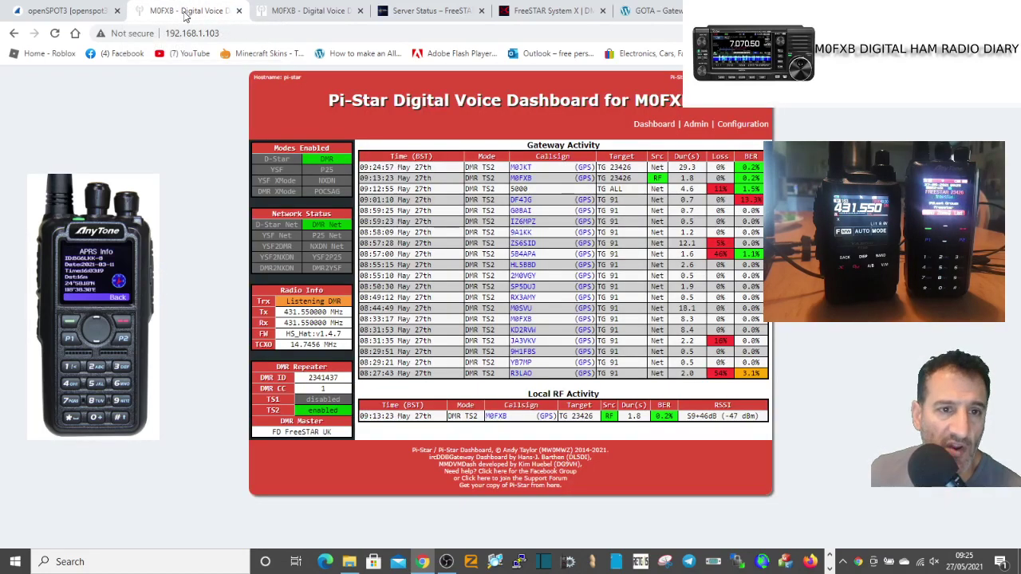
left_click(744, 123)
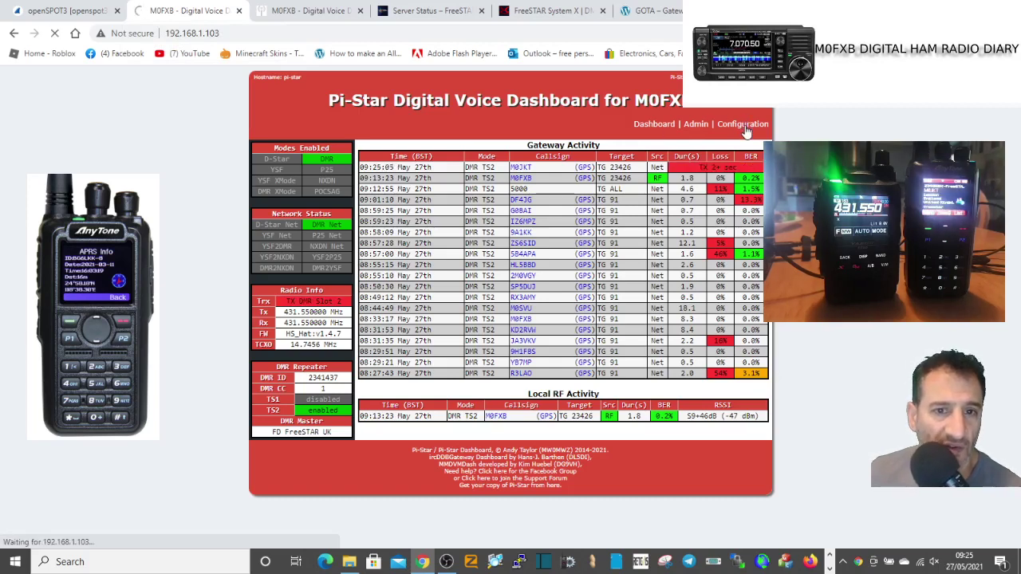
key("ctrl+Tab")
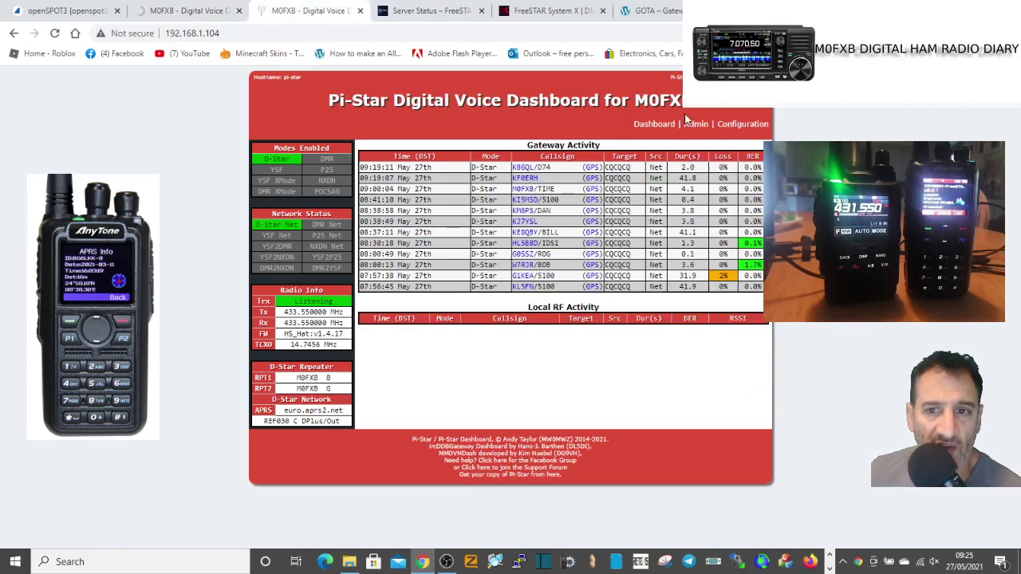
left_click(744, 126)
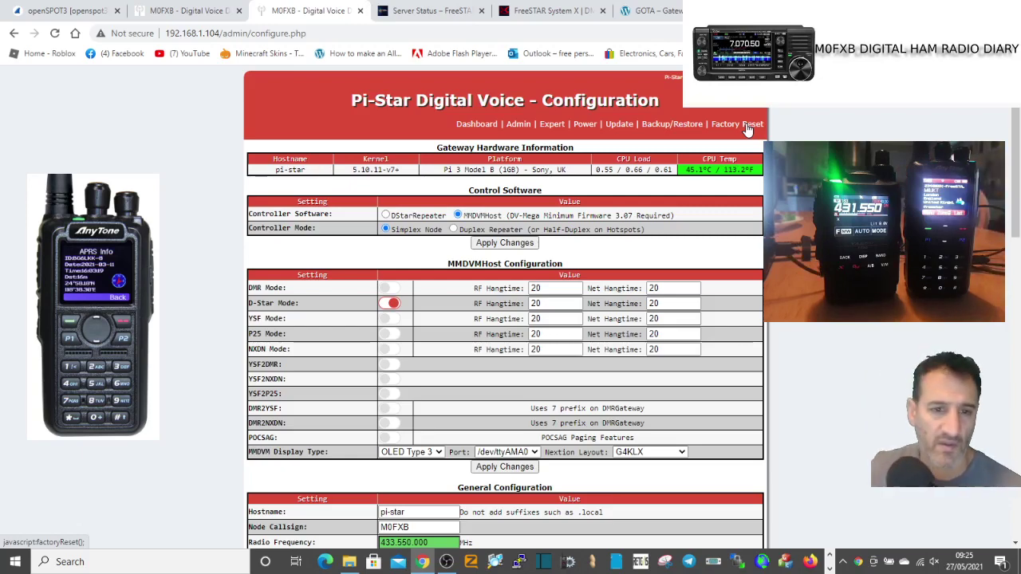
Step: Set the Default Reflector to REF248 module X and apply the changes
scroll(573, 308, "down", 3)
scroll(573, 308, "down", 5)
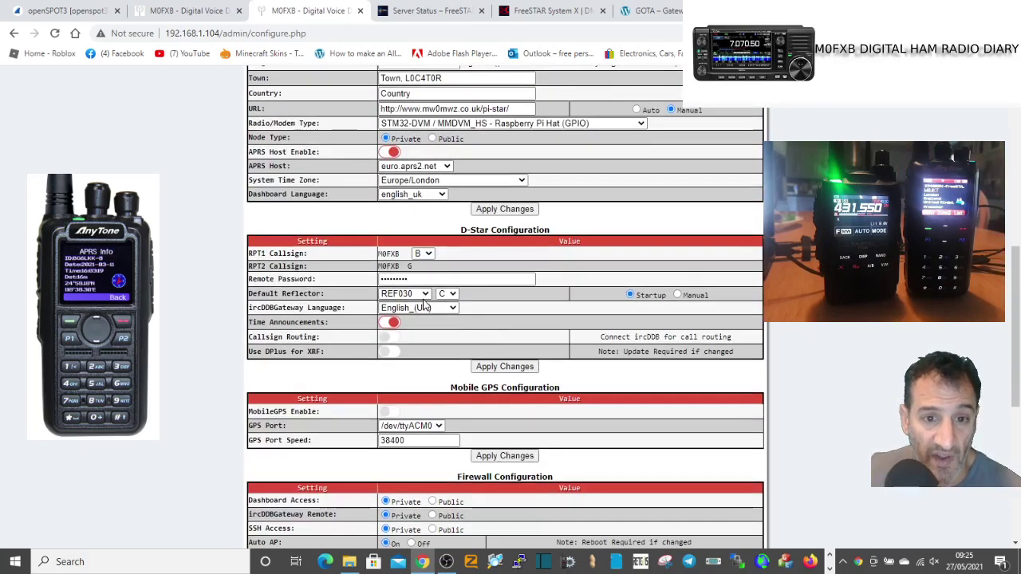
left_click(426, 294)
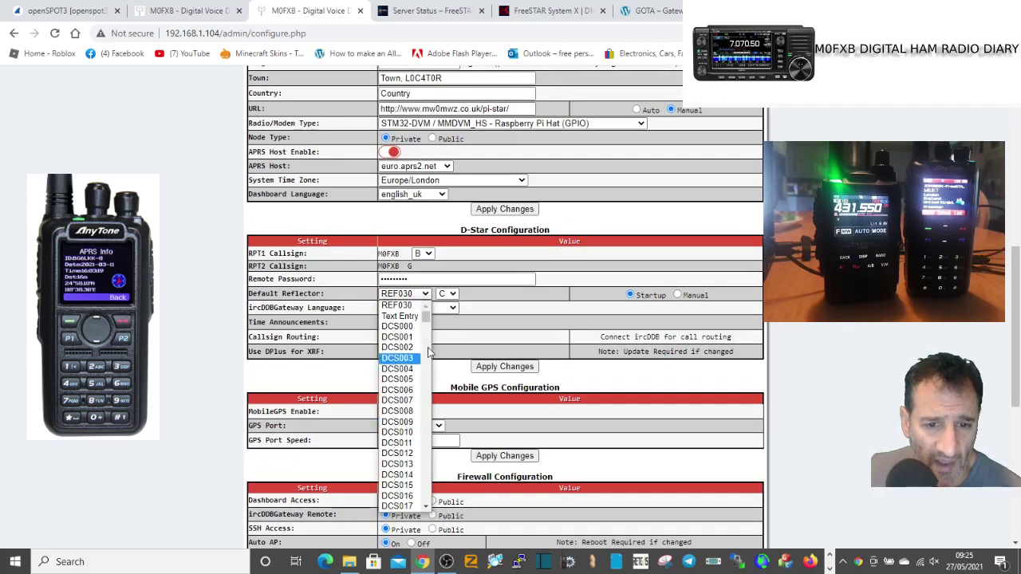
left_click_drag(427, 317, 428, 402)
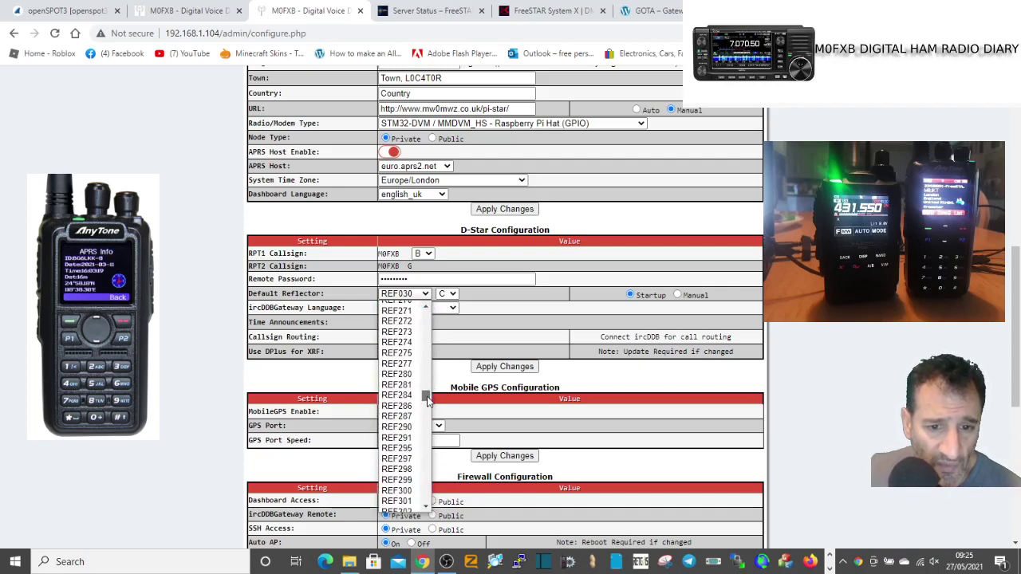
left_click(427, 307)
left_click(427, 307)
left_click(397, 356)
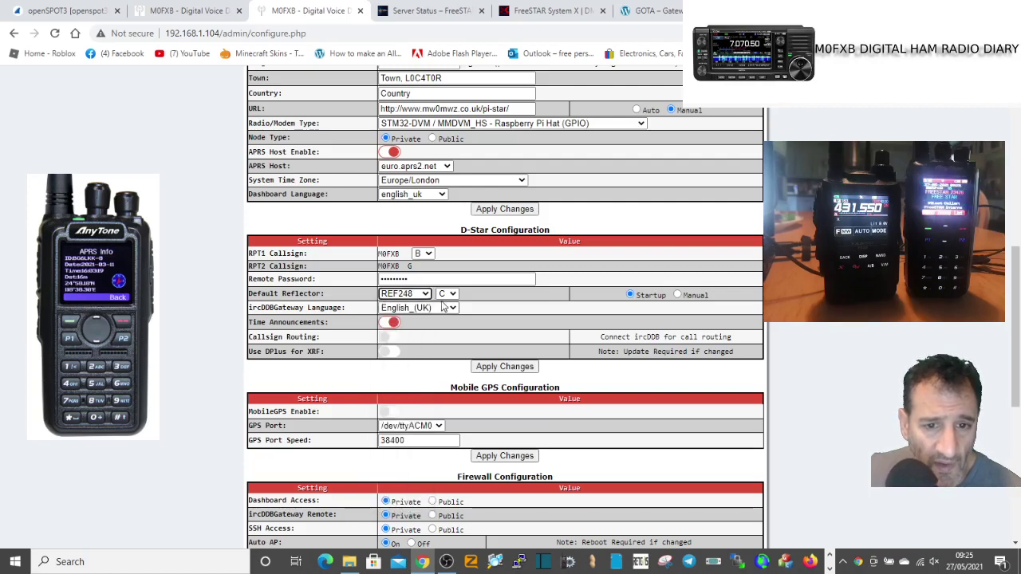
left_click(453, 295)
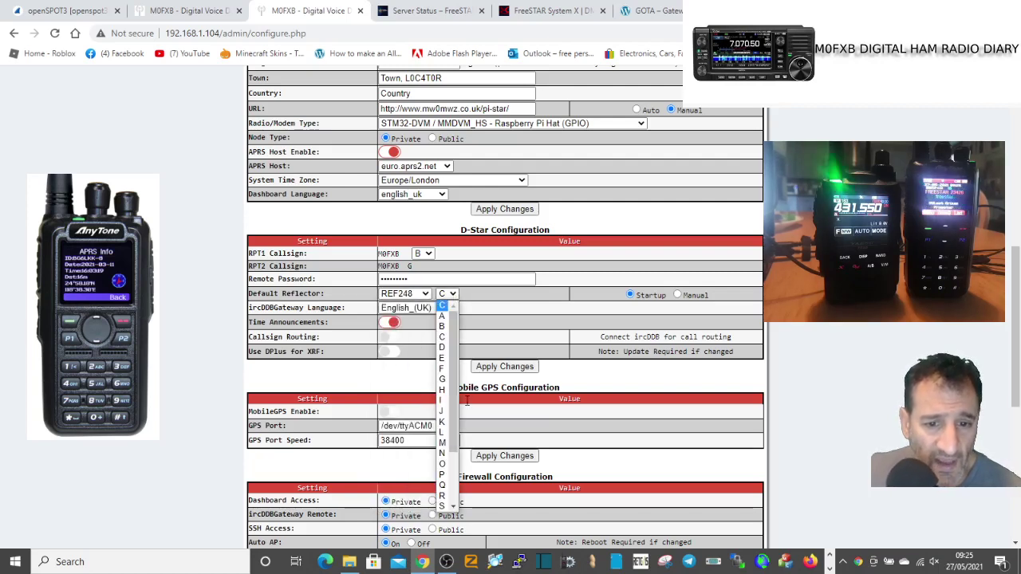
scroll(458, 469, "down", 2)
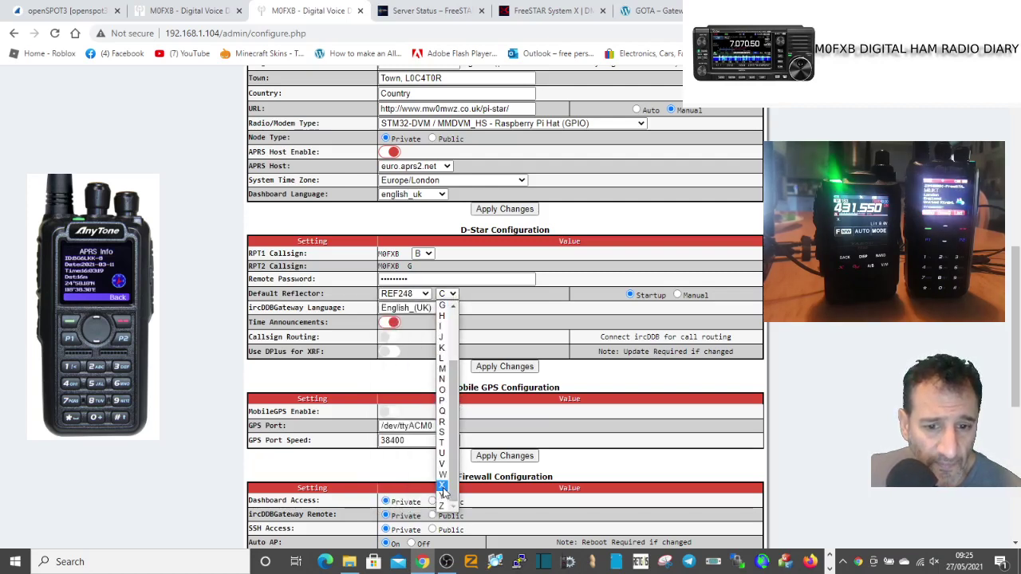
left_click(443, 485)
left_click(494, 368)
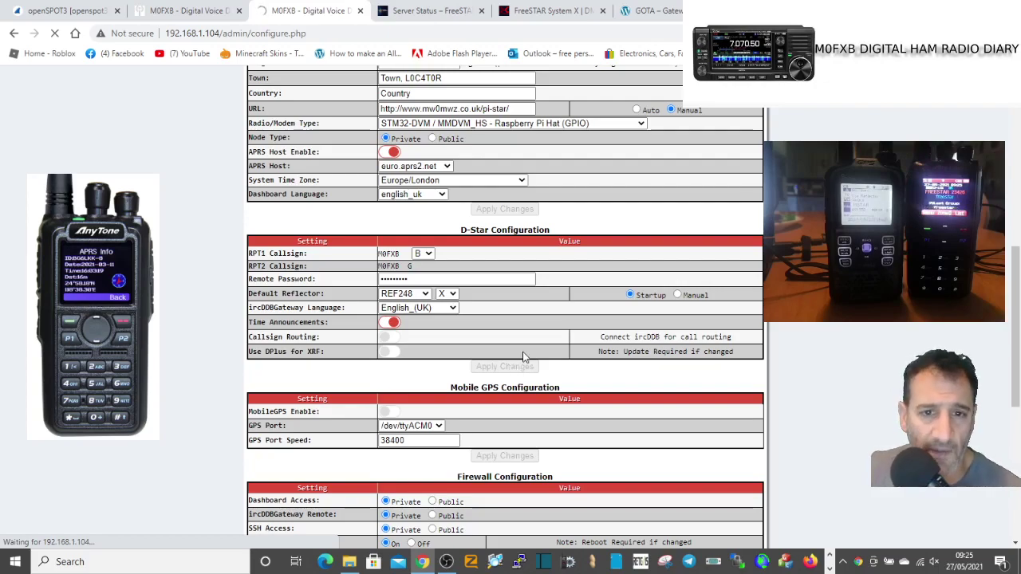
Step: Minimise OBS, decline Chrome's save-password offer, and let Pi-Star's configuration reload
left_click(446, 561)
left_click(446, 561)
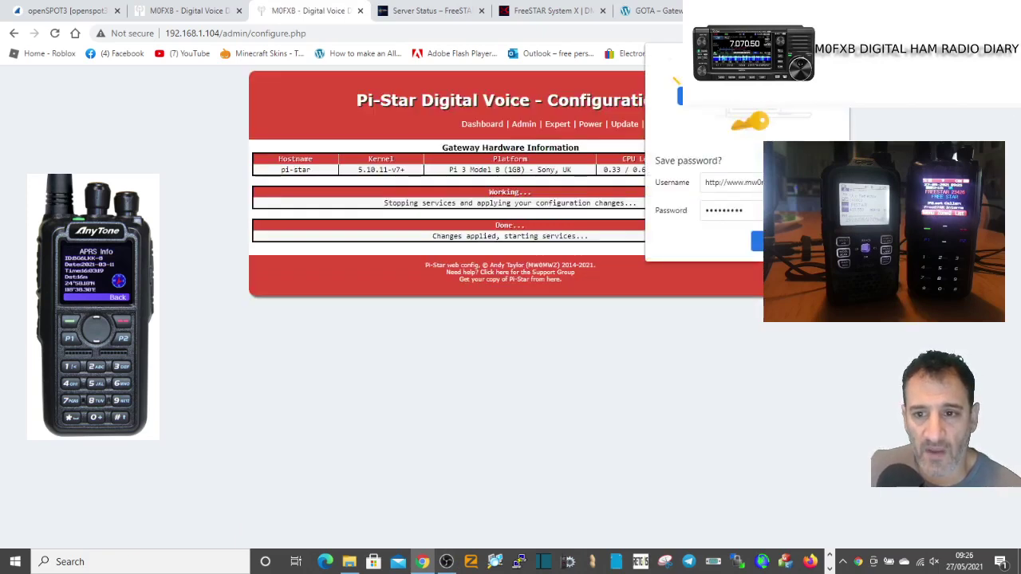
left_click(756, 241)
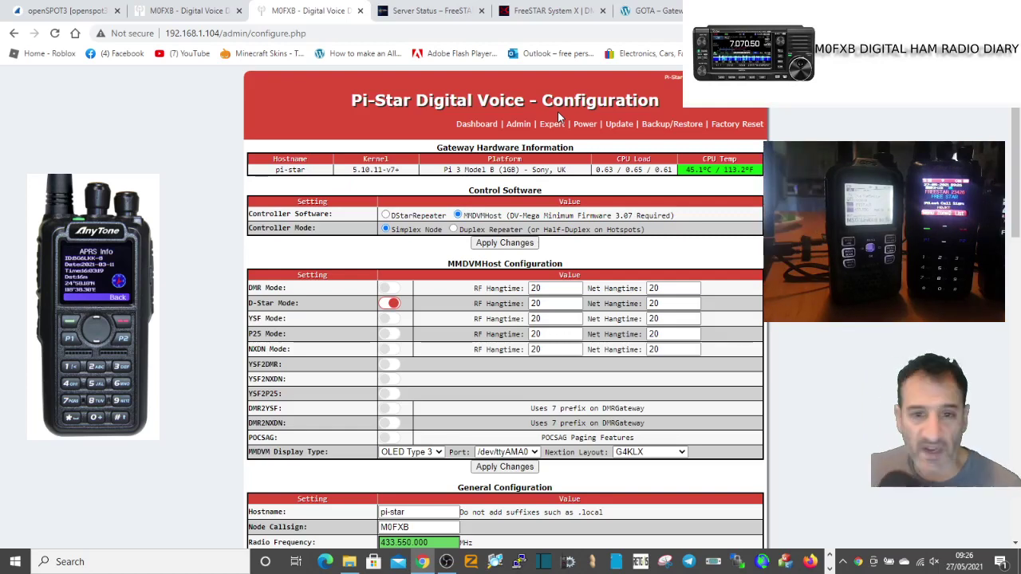
Step: Go back to the Pi-Star Dashboard to watch REF248 X traffic in Gateway Activity
left_click(476, 125)
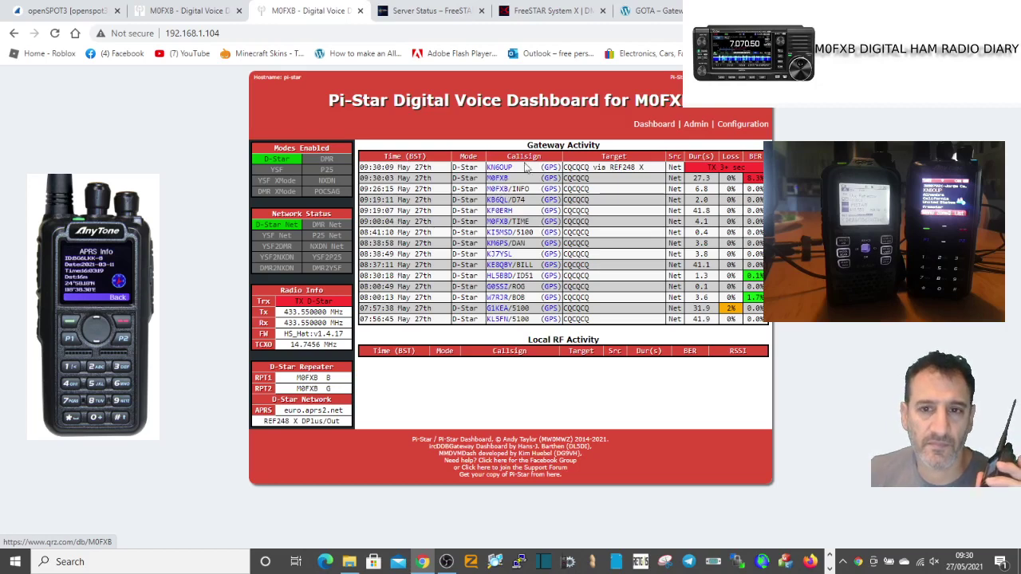
Step: Go from Server Status to the FreeSTAR System X tab to see the TG 23426 Lastheard entries
left_click(433, 12)
left_click(549, 12)
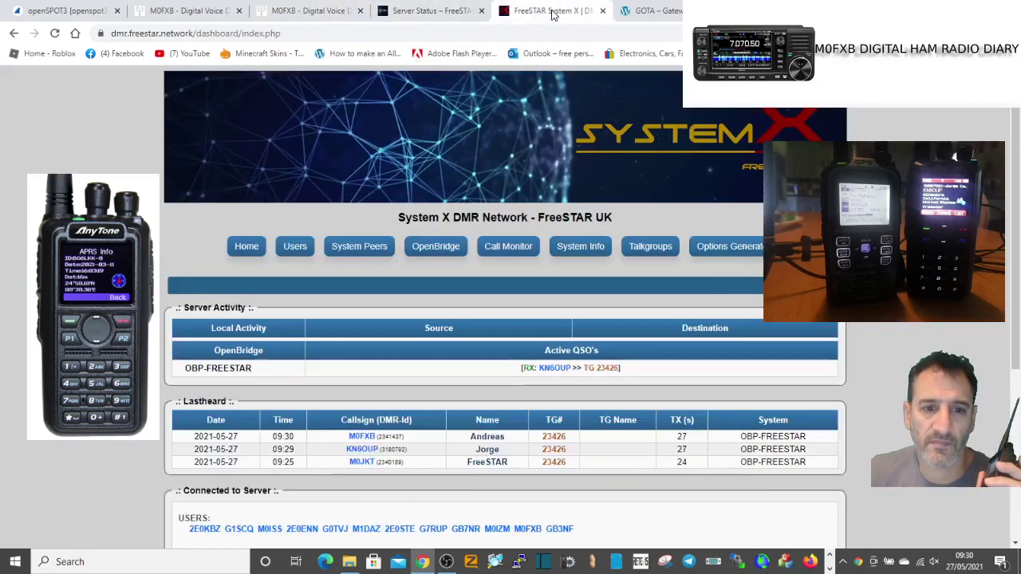